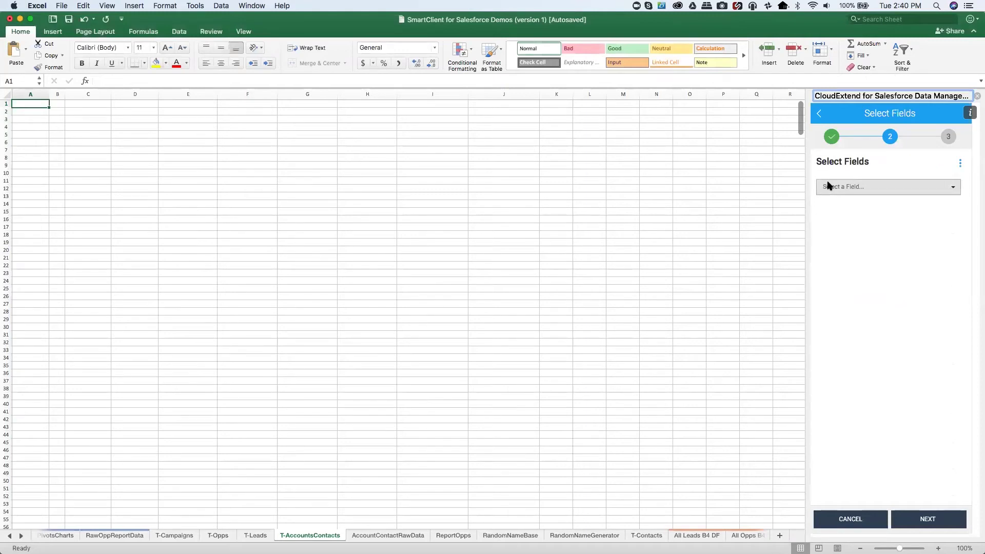
Add the First Name and Last Name fields to the template
left_click(864, 186)
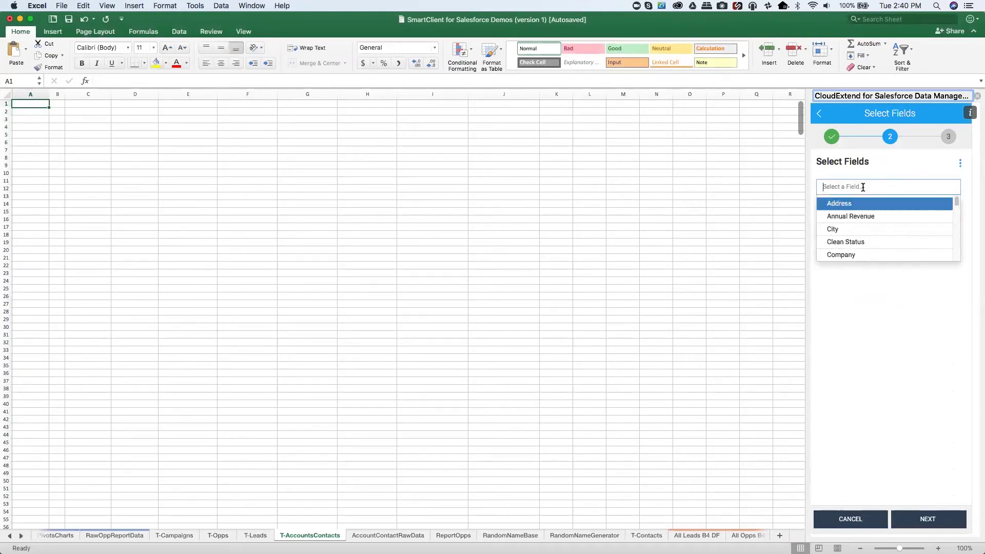
type("first")
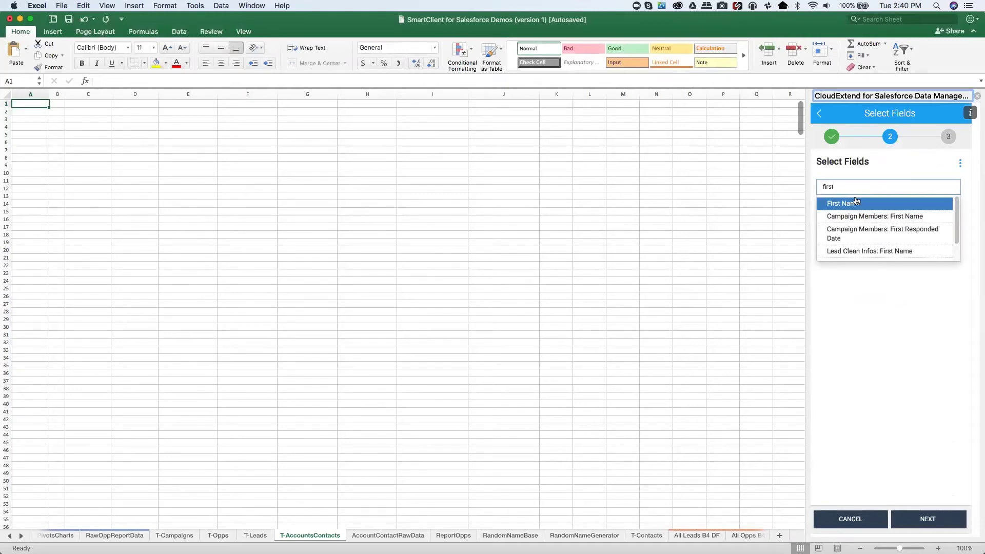
left_click(855, 204)
left_click(867, 206)
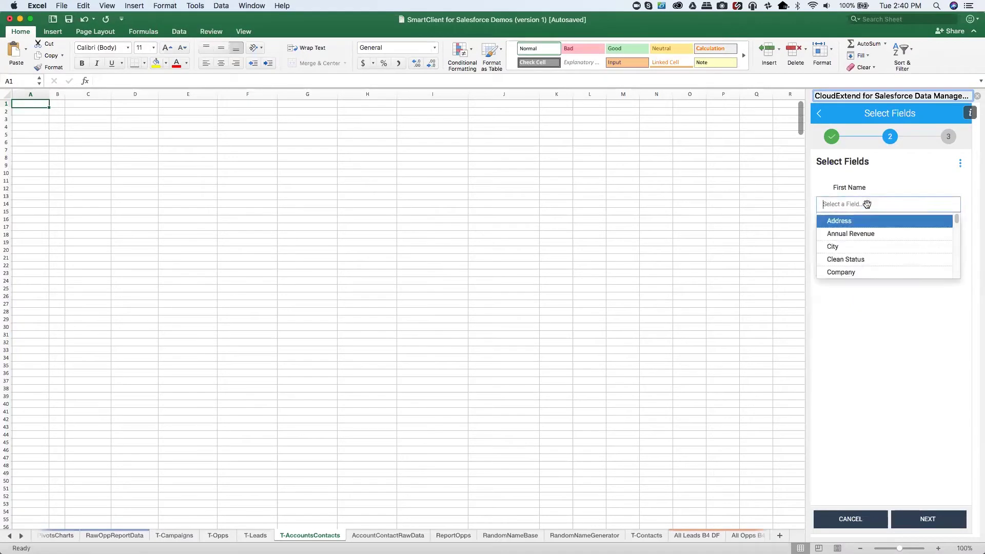
type("last na")
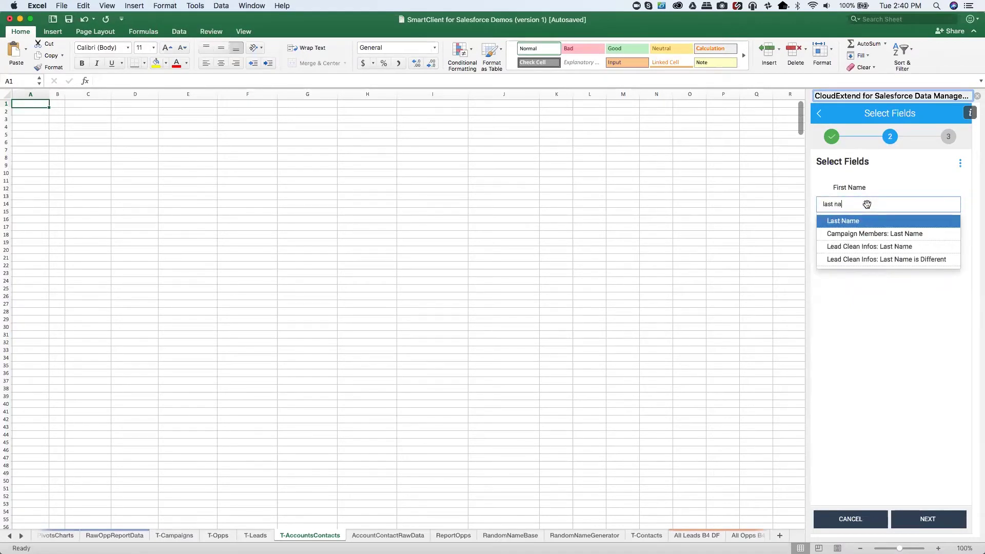
left_click(862, 221)
Add the Description field to the template and move it above First Name
left_click(862, 222)
type("descr")
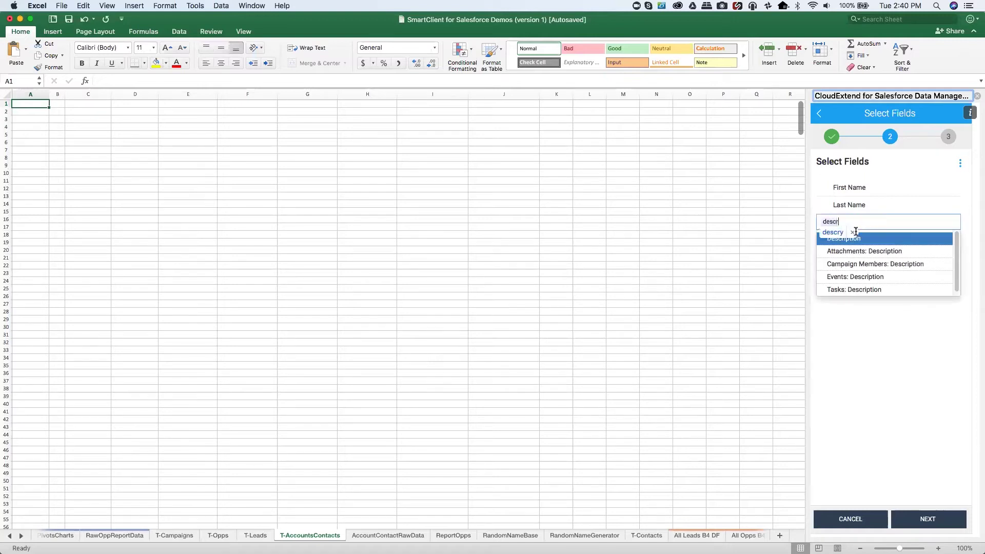
type("iption")
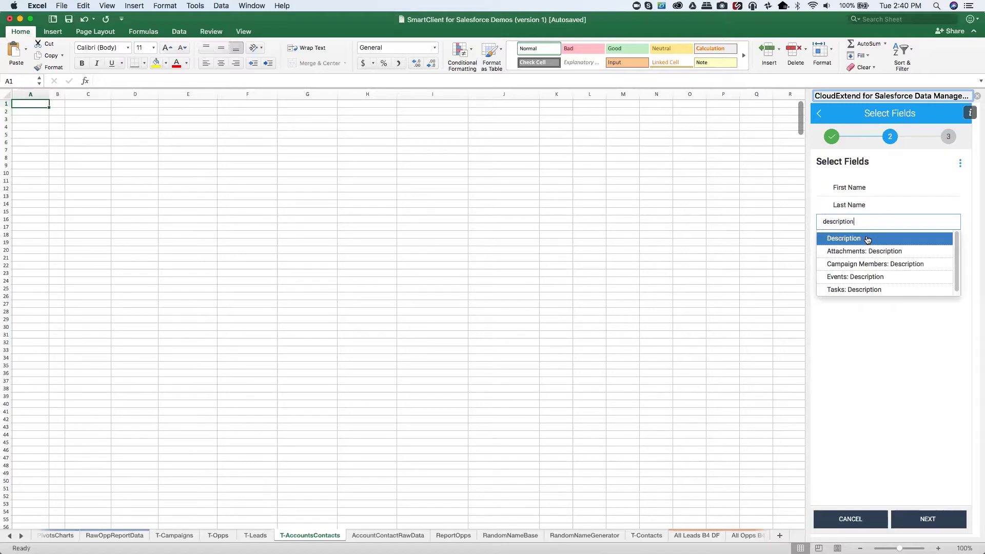
left_click(866, 238)
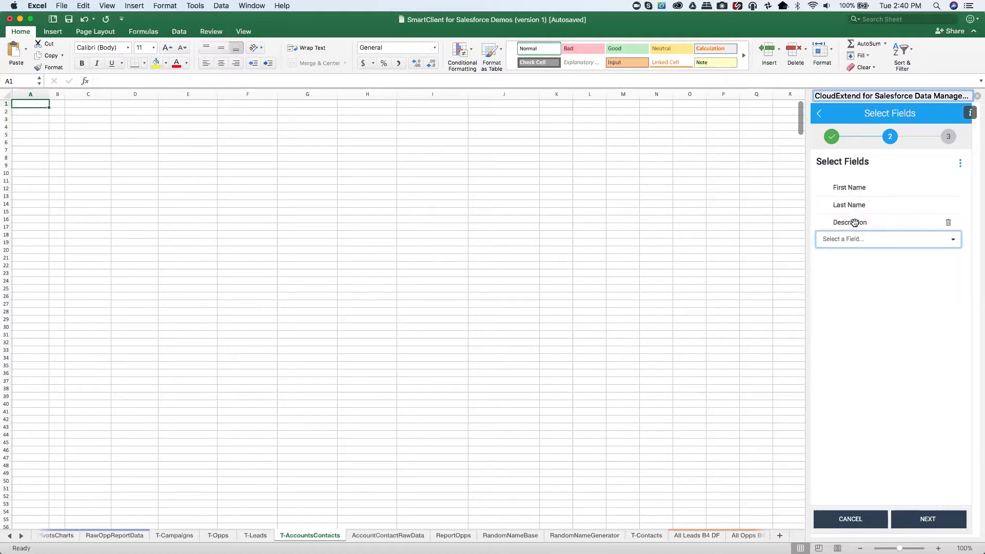
left_click_drag(851, 222, 858, 188)
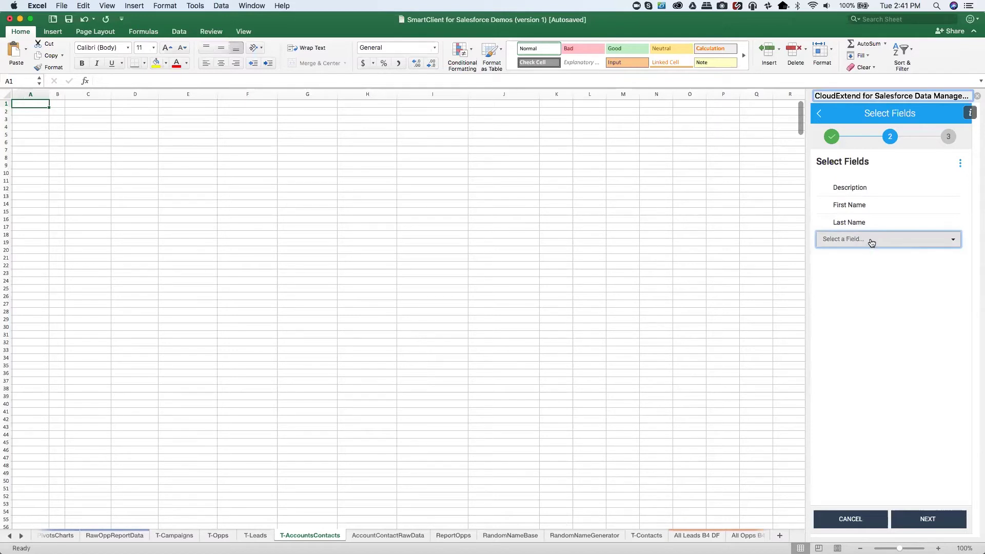
mouse_move(875, 221)
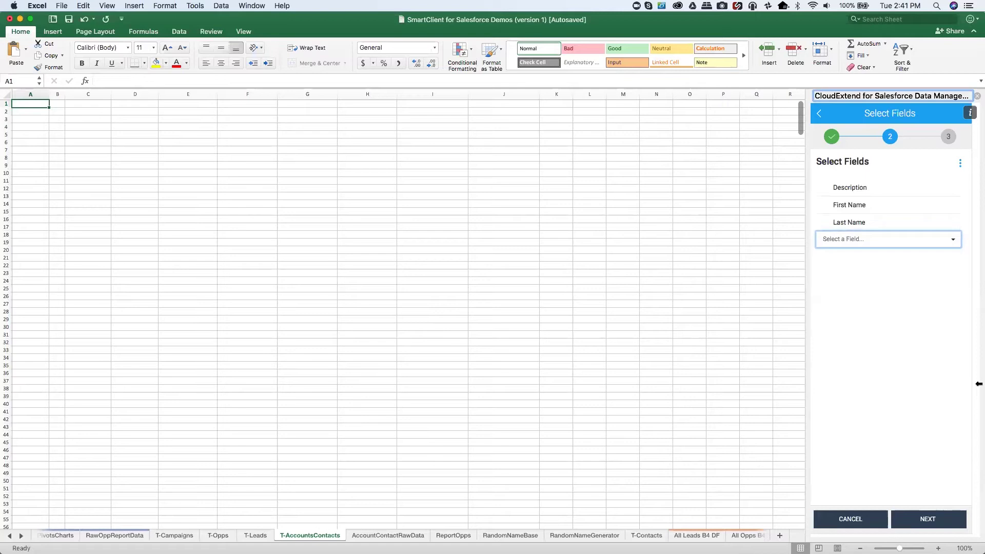
left_click(840, 239)
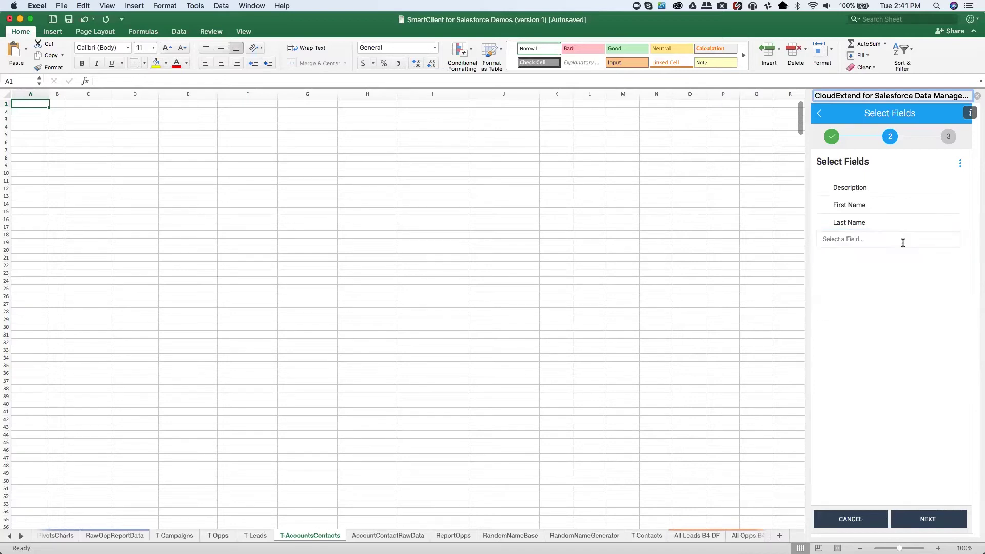
left_click(890, 281)
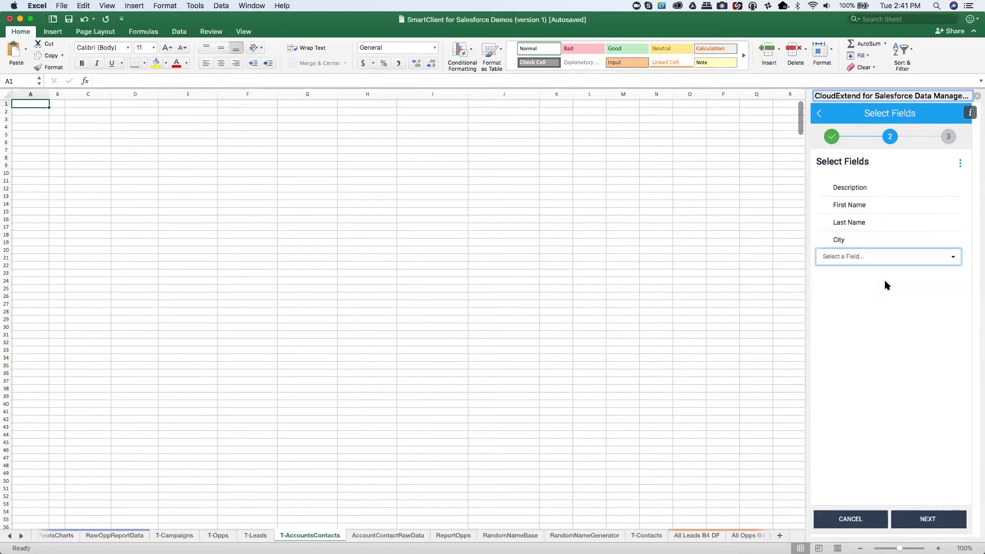
left_click(948, 240)
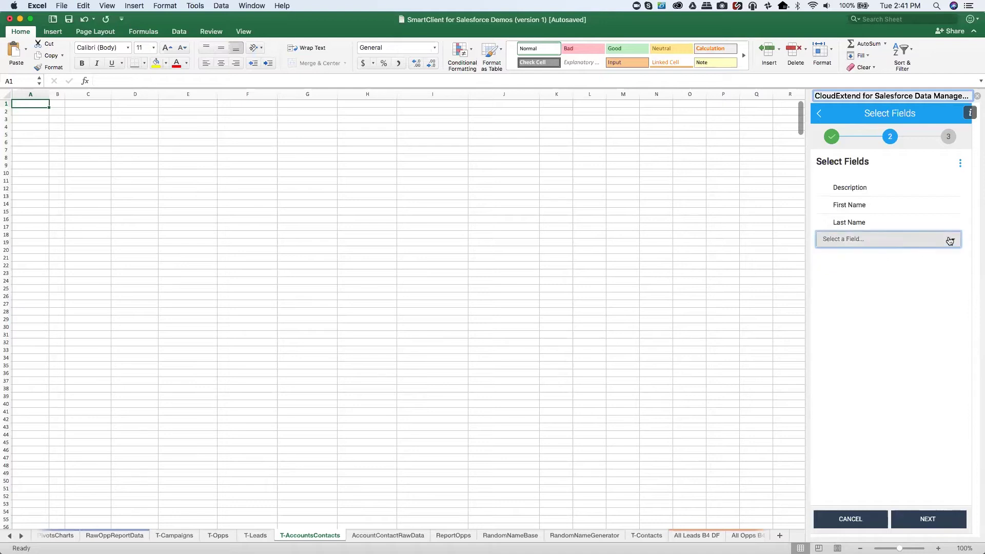
Add the City and Owner fields after Last Name in the template
left_click(867, 241)
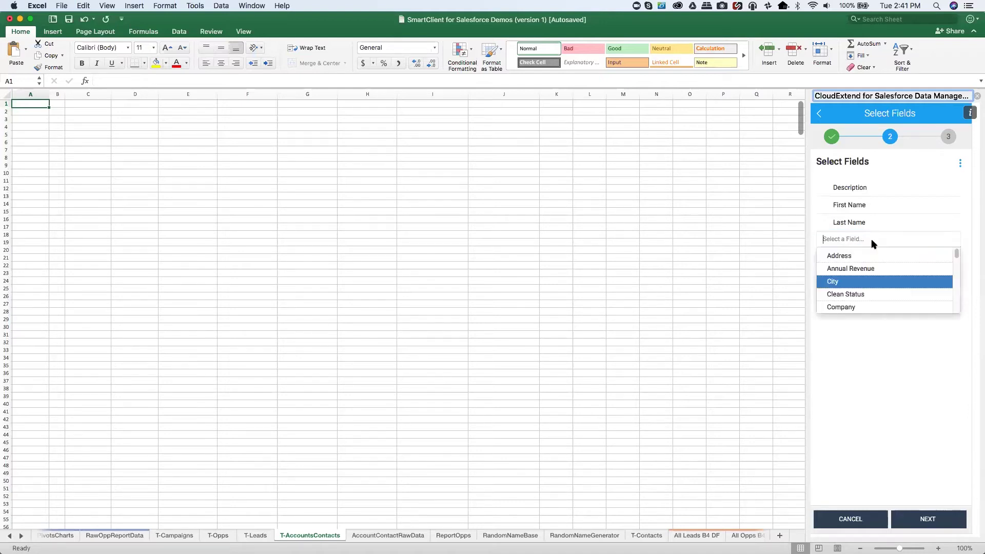
mouse_move(957, 256)
left_mouse_down()
mouse_move(957, 282)
mouse_move(955, 254)
left_mouse_up()
left_click(881, 239)
left_click(865, 282)
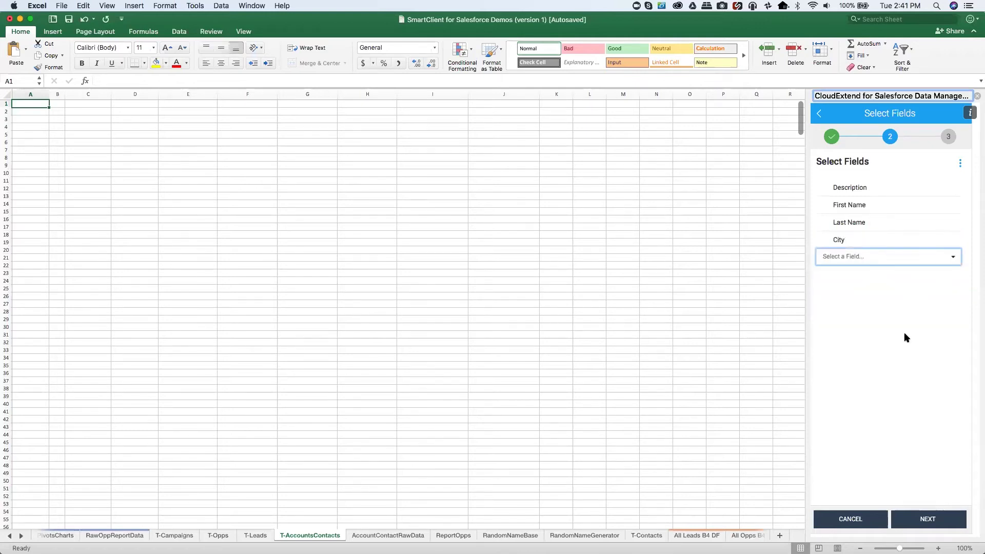
left_click(852, 257)
type("owner")
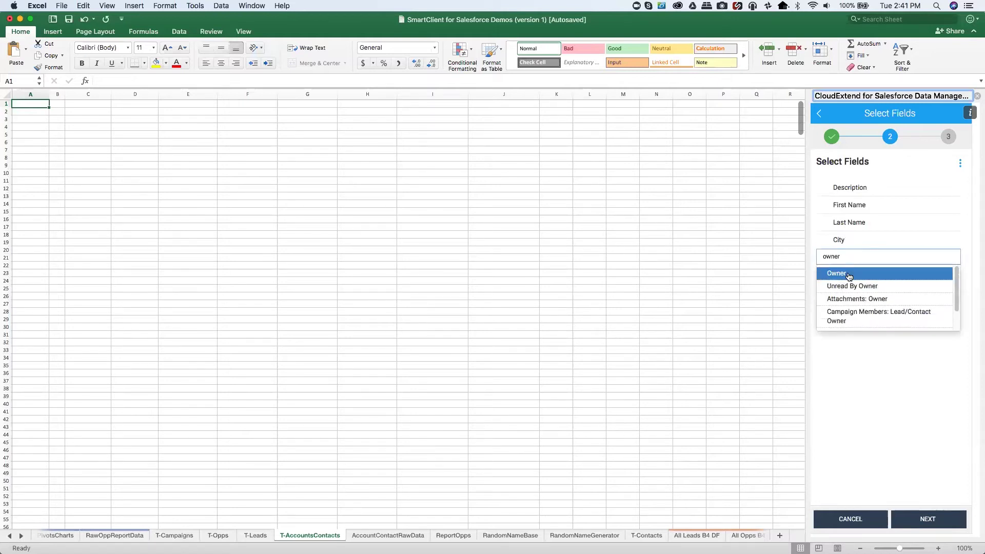
left_click(848, 274)
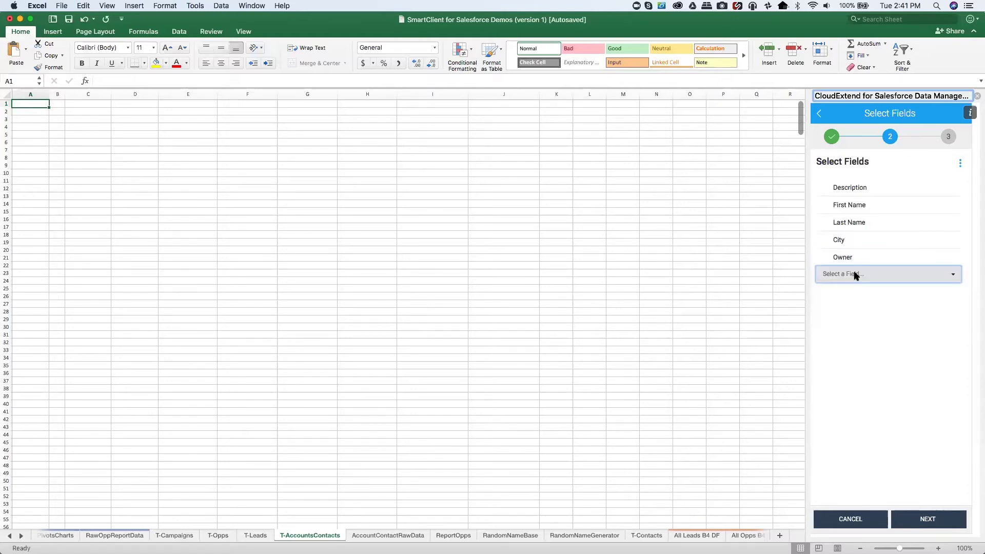
Save the template as LeadsTest123 and load it, allowing it to clear the active worksheet
left_click(928, 520)
left_click(873, 329)
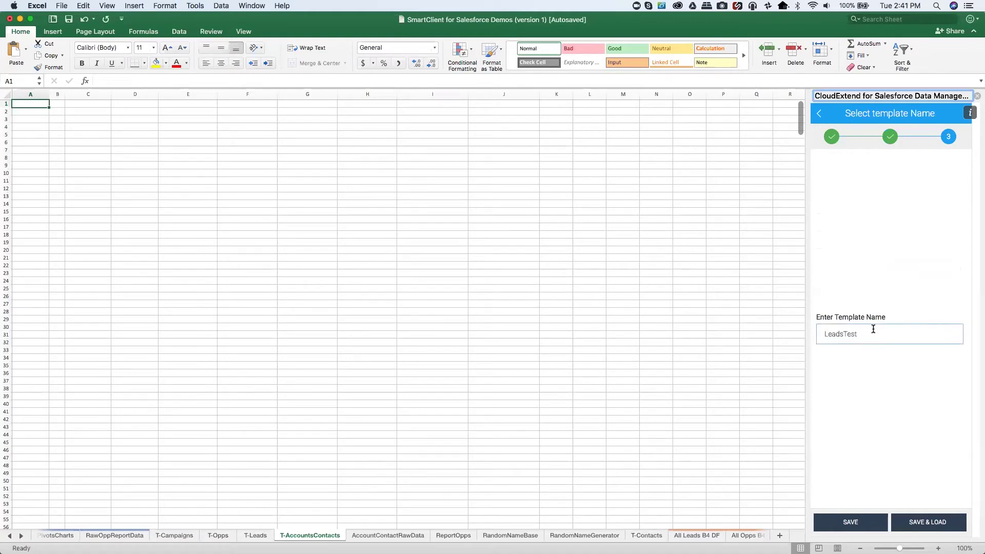
left_click(926, 521)
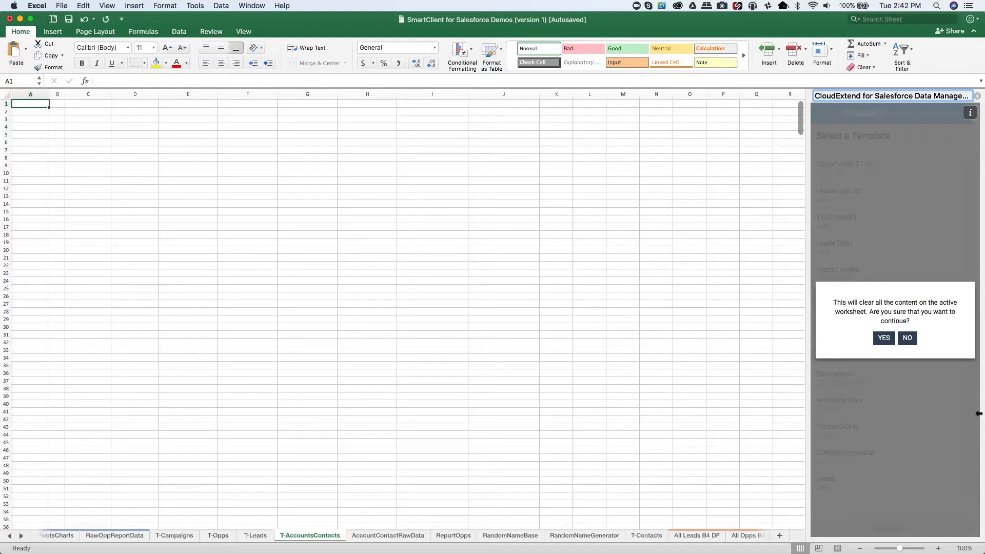
left_click(884, 338)
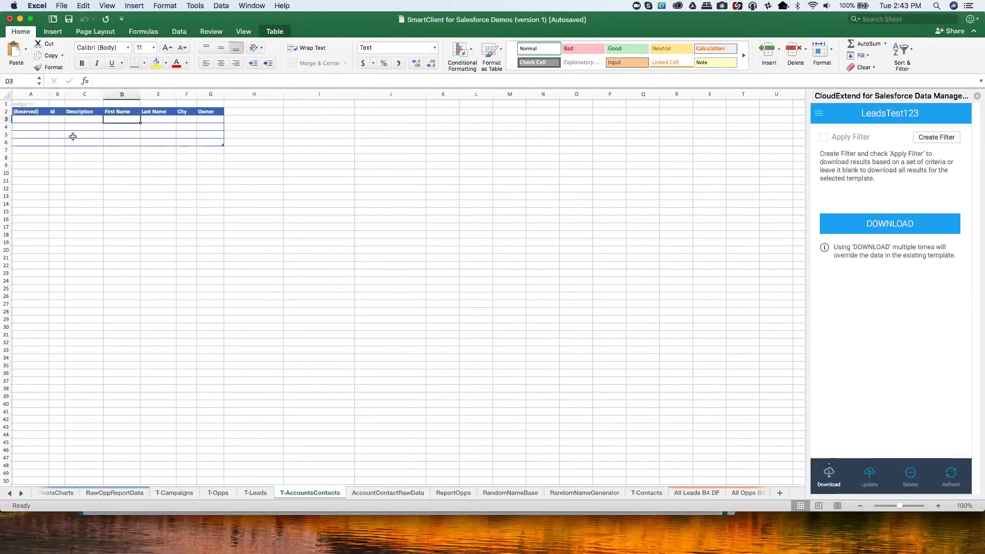
Download the Salesforce lead records into the template table without a filter
left_click(117, 120)
left_click(881, 227)
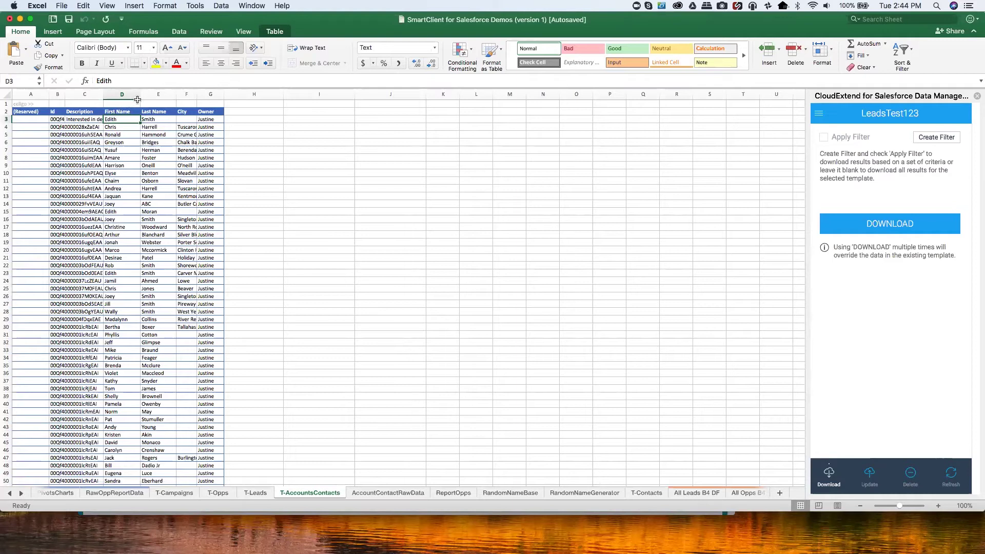
Insert a new column before Owner and name its header MyState
left_click(209, 92)
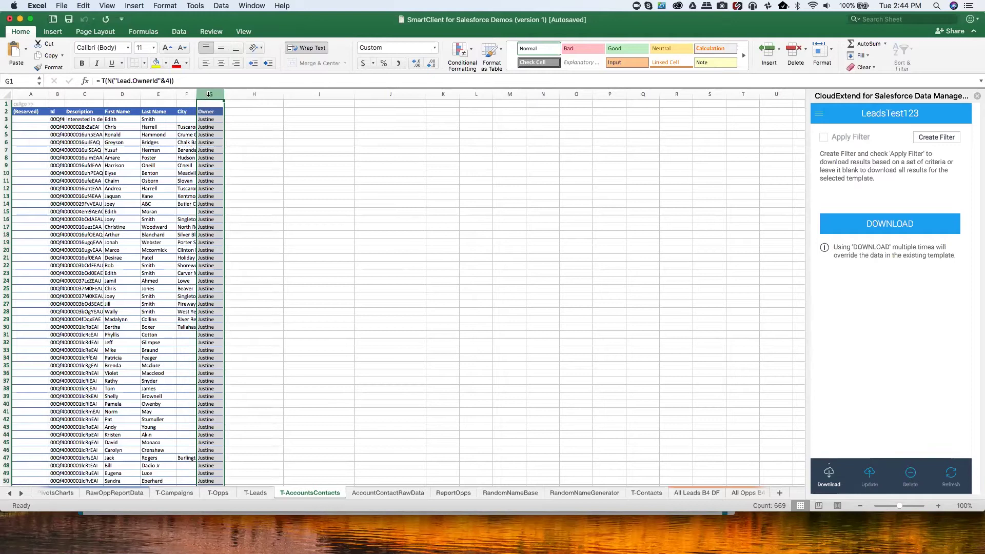
right_click(209, 93)
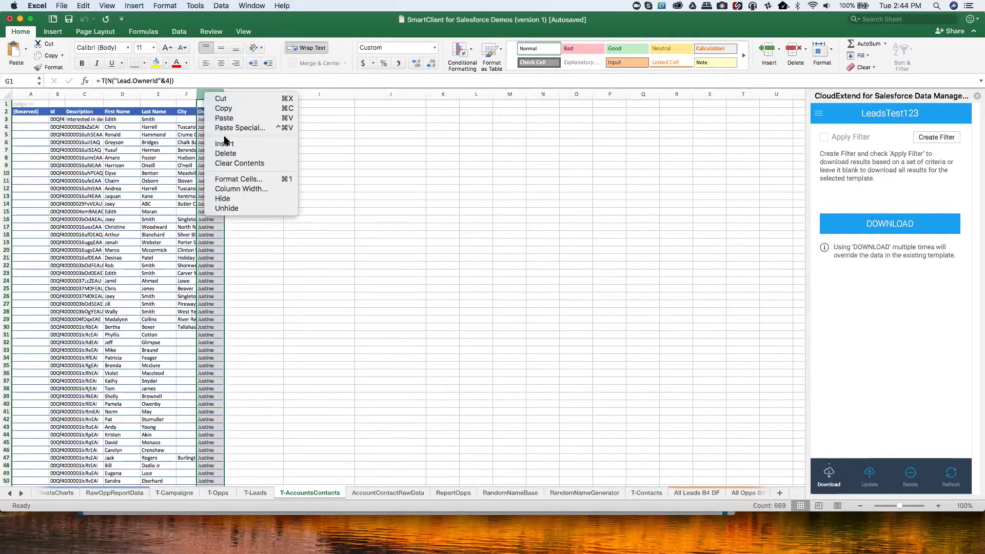
left_click(224, 145)
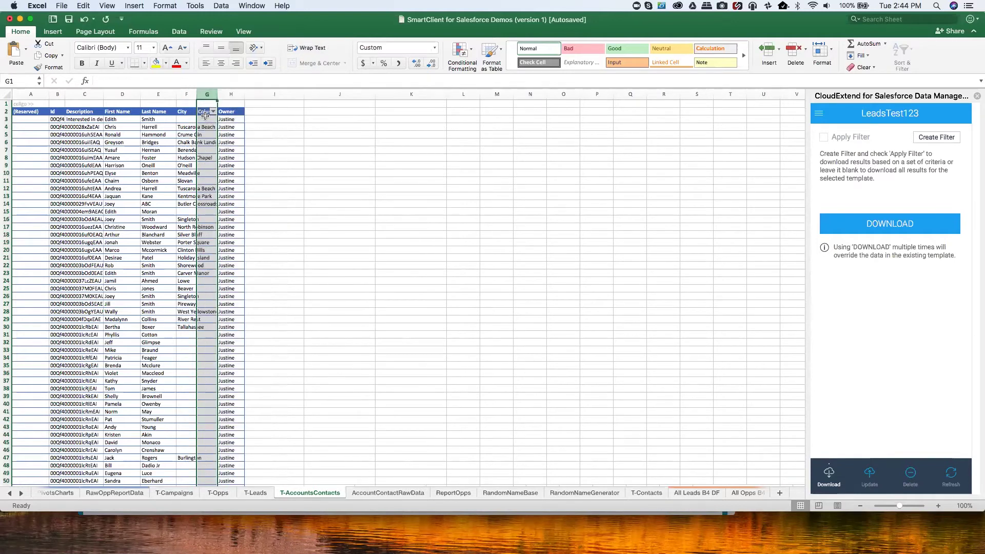
left_click(205, 112)
type("MyState")
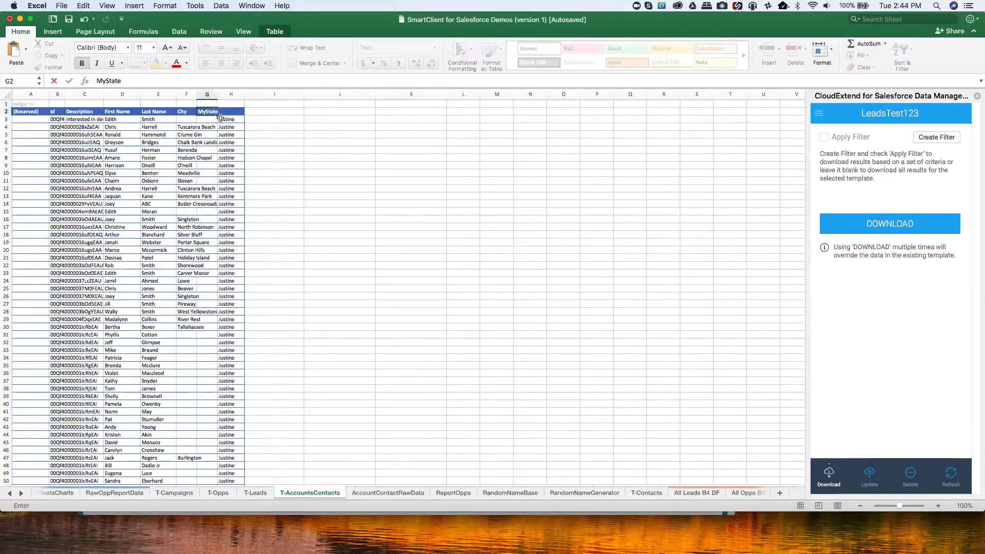
Copy the City column's field-mapping formula from F1 into G1 above the MyState header
left_click(208, 103)
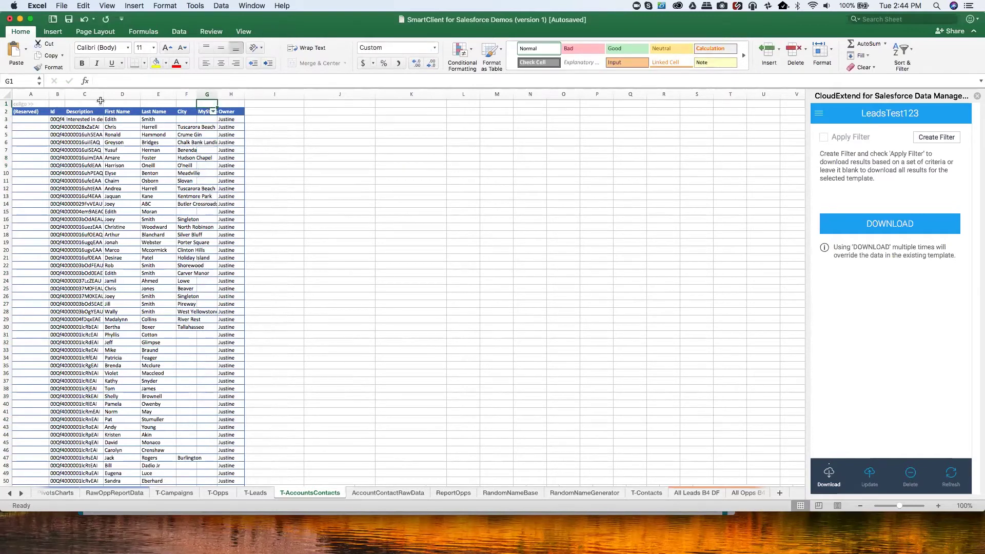
left_click(82, 104)
left_click(157, 104)
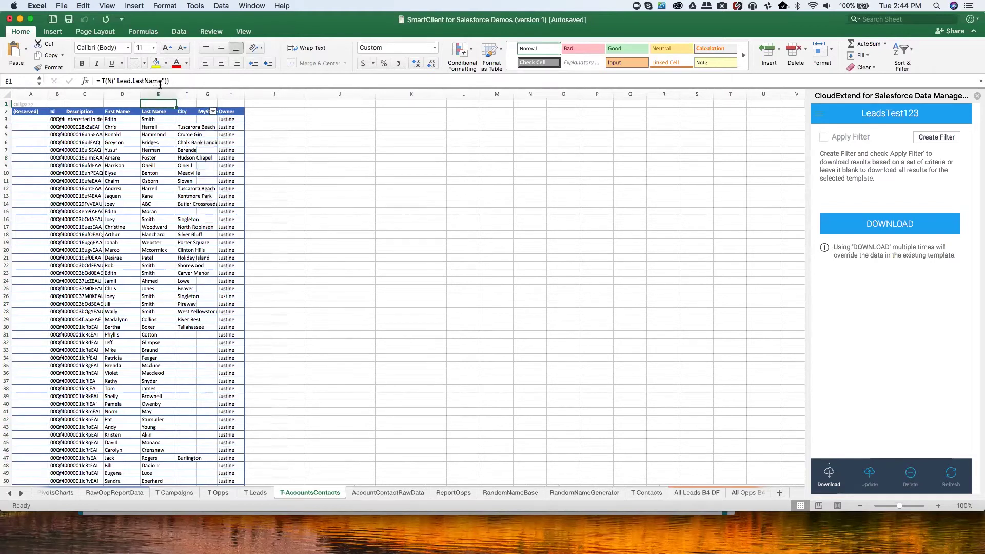
left_click(183, 102)
left_click(203, 102)
left_click(190, 103)
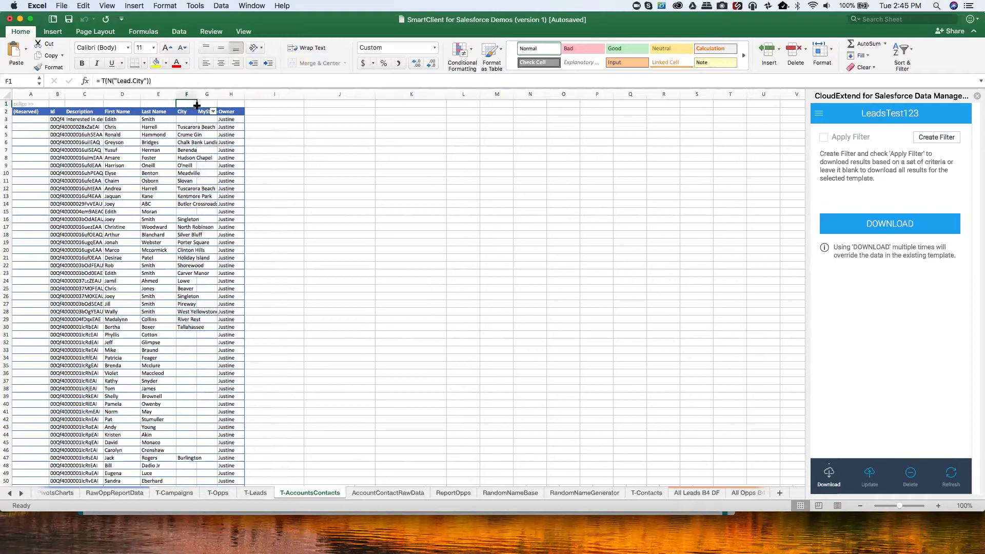
left_click_drag(197, 105, 199, 106)
left_click(204, 104)
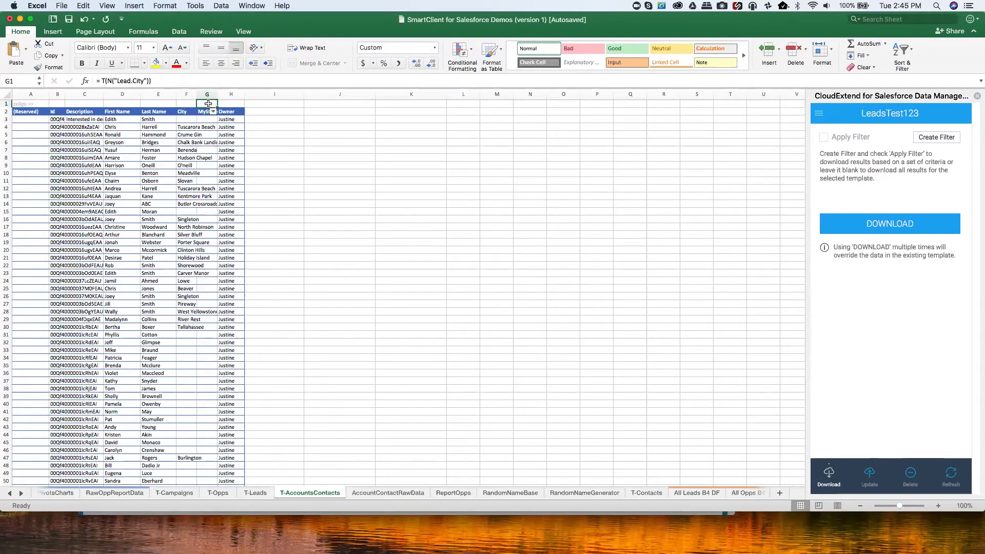
Change the field reference in the G1 formula to Lead.State
left_click(144, 81)
key("BackSpace")
key("BackSpace")
key("BackSpace")
key("BackSpace")
type("State")
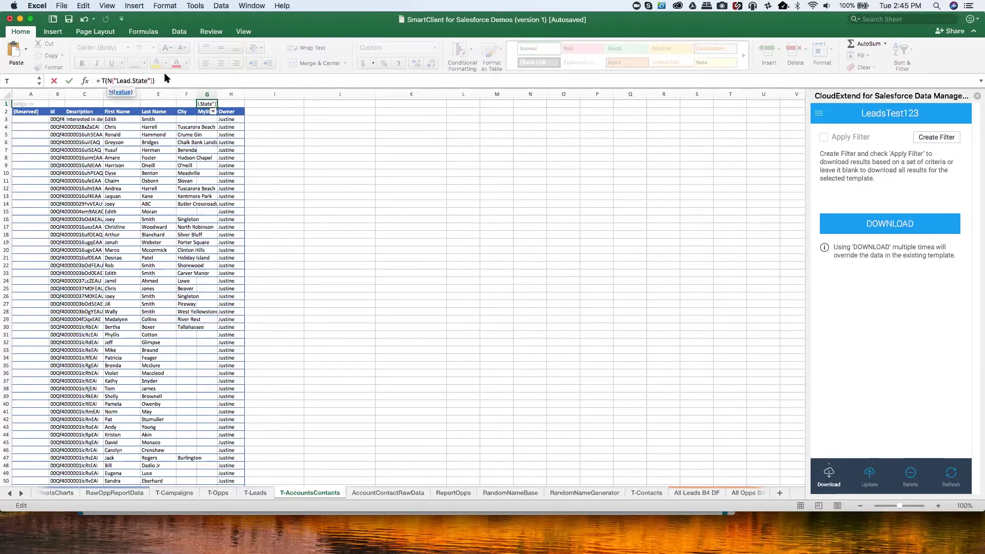
key("Return")
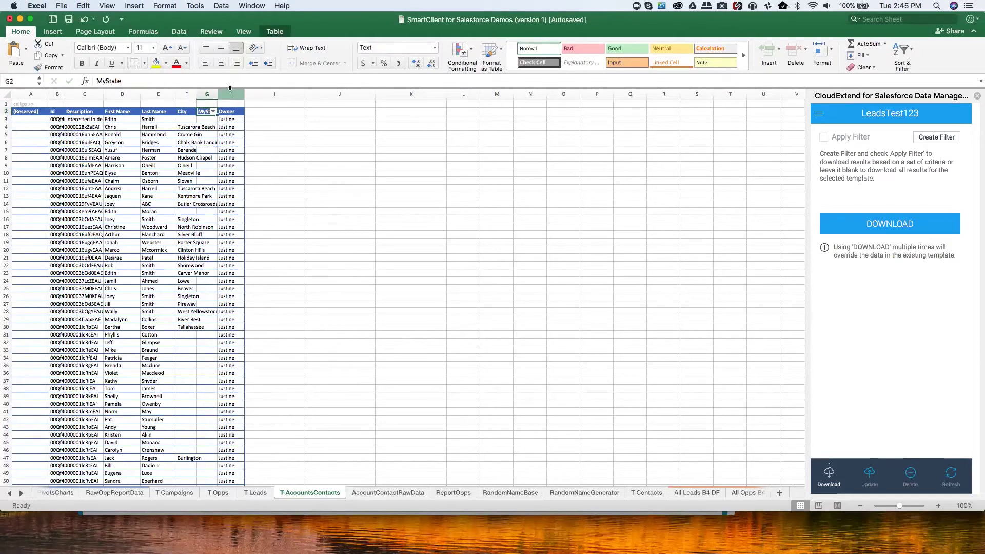
Widen the City and MyState columns and refresh rows 3 to 45 with data from Salesforce
mouse_move(217, 95)
left_mouse_down()
mouse_move(265, 95)
mouse_move(221, 97)
mouse_move(231, 97)
left_mouse_up()
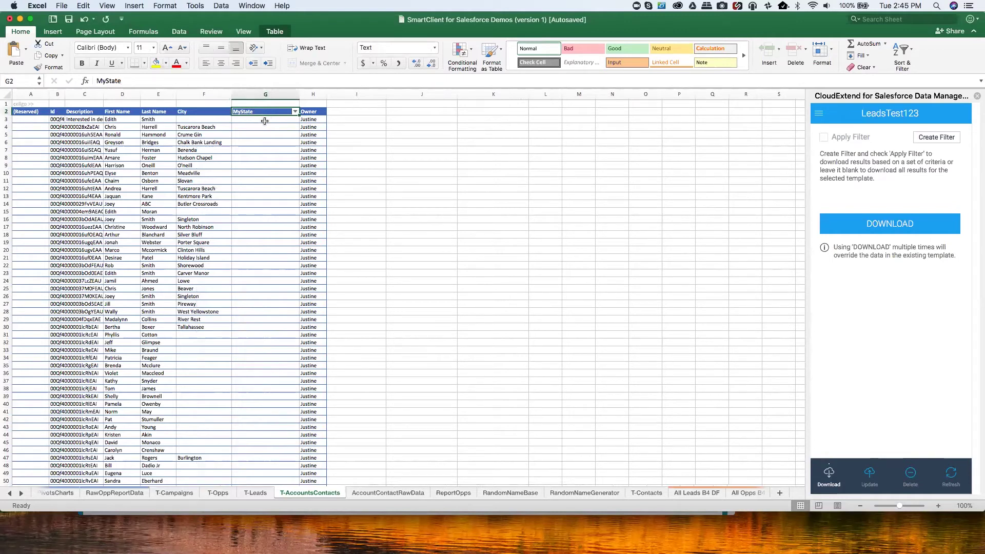
left_click_drag(263, 121, 262, 441)
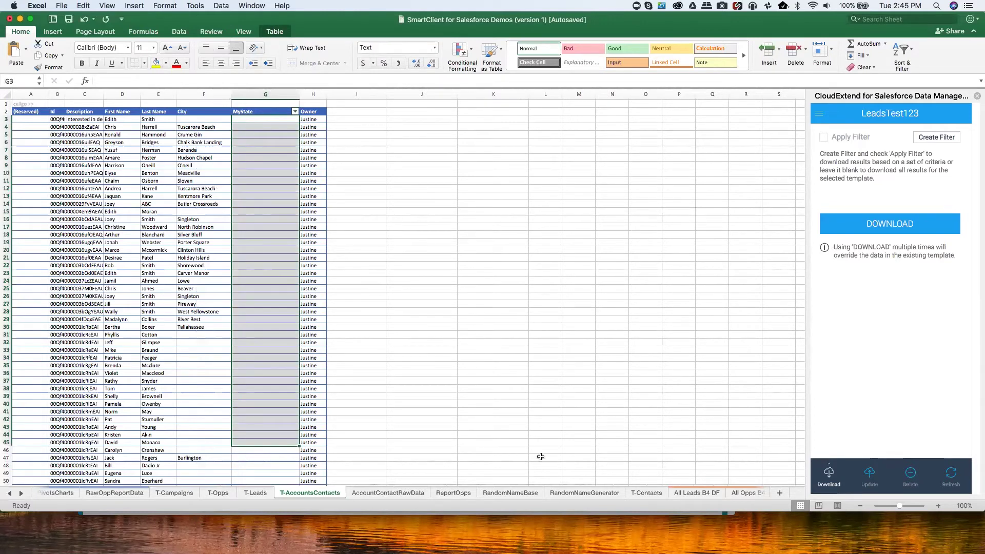
left_click(950, 476)
left_click(898, 229)
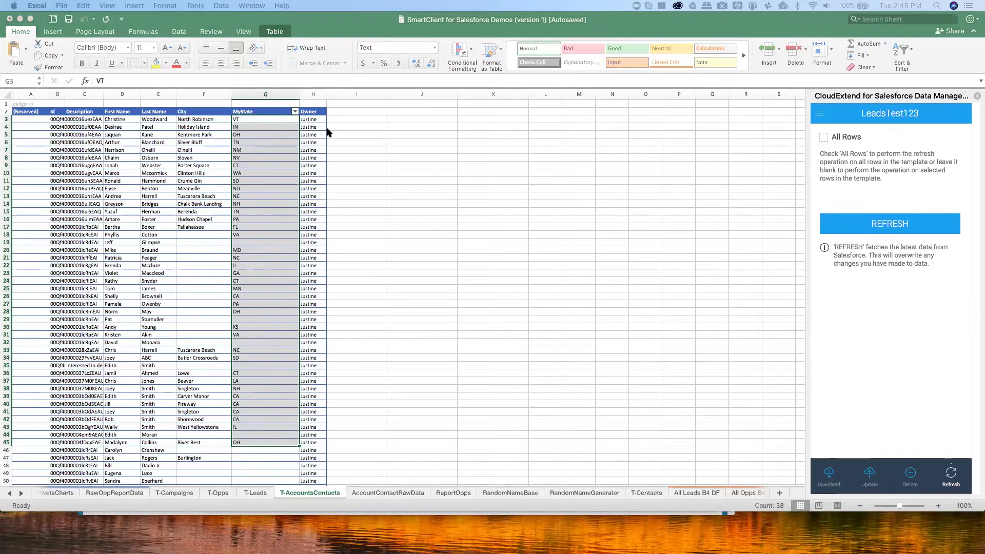
Set MyState in row 5 to CT and run the insert/update of that row to Salesforce
left_click(261, 136)
left_click(254, 135)
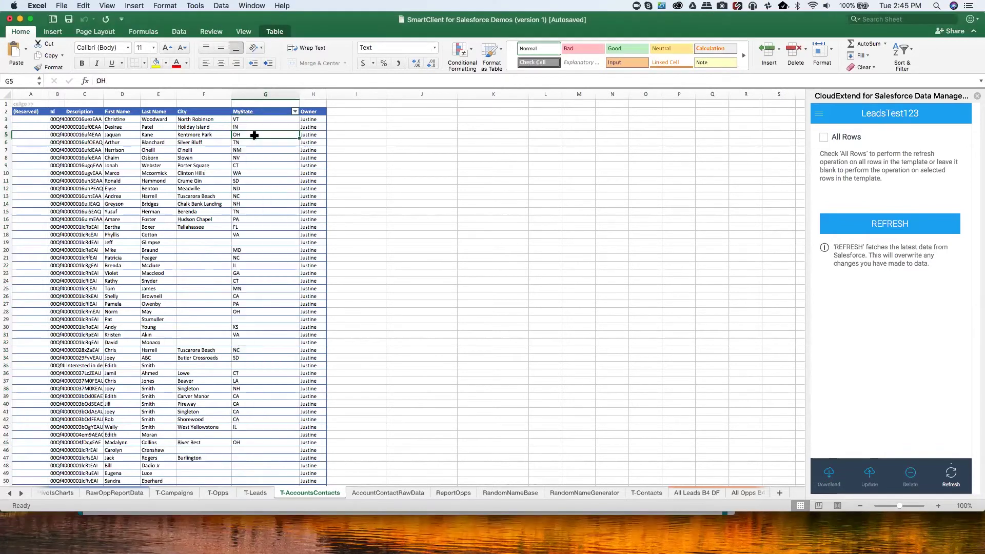
type("CT")
key("Tab")
left_click(870, 474)
left_click(873, 234)
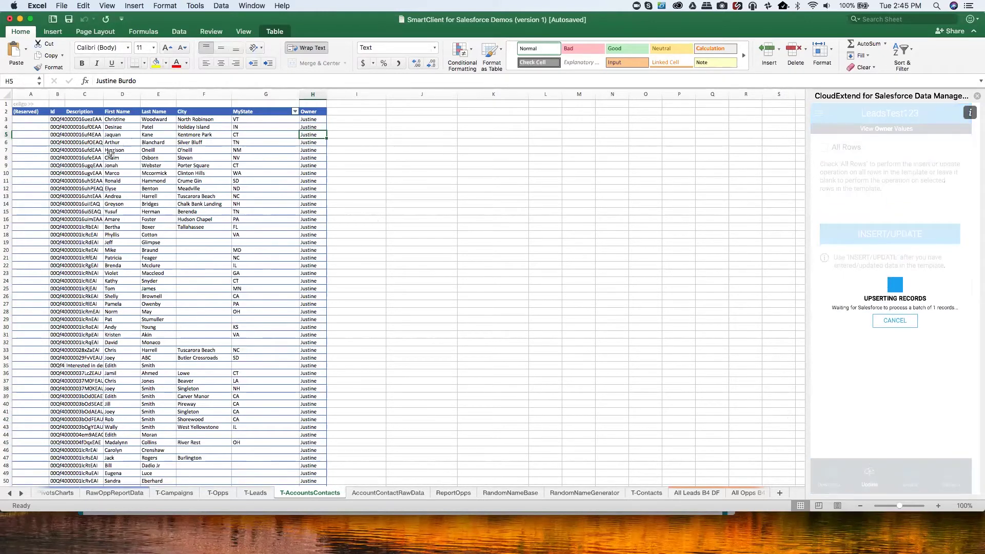
Widen the Id column of the leads table so that the full record IDs fit
left_click_drag(66, 95, 121, 100)
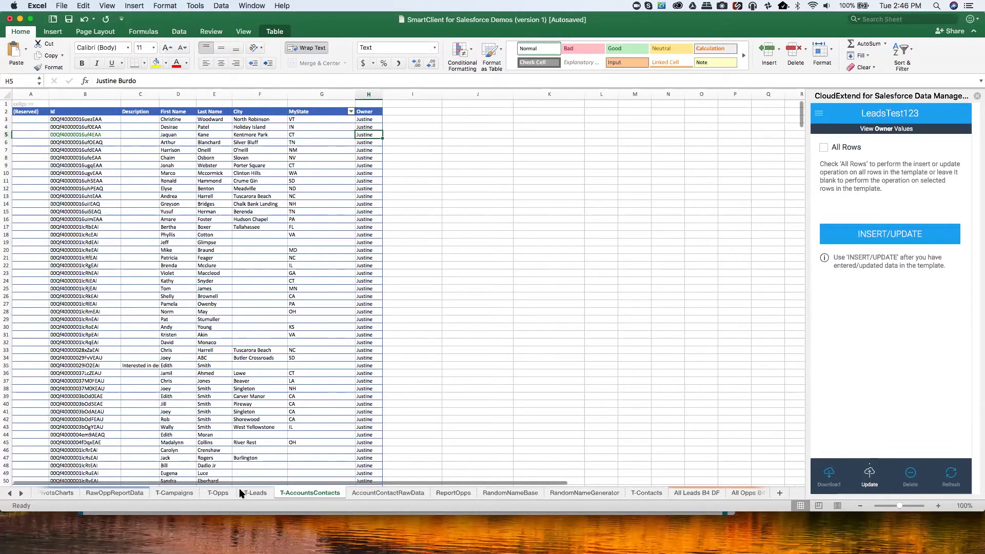
On the T-Opps sheet, list all available Owner values for the first opportunity in H3
left_click(218, 493)
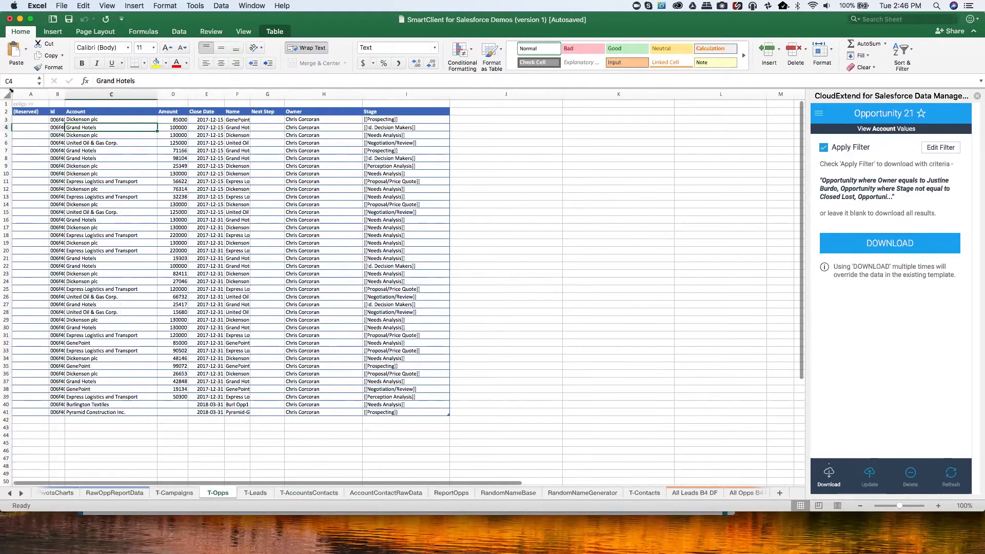
left_click(314, 136)
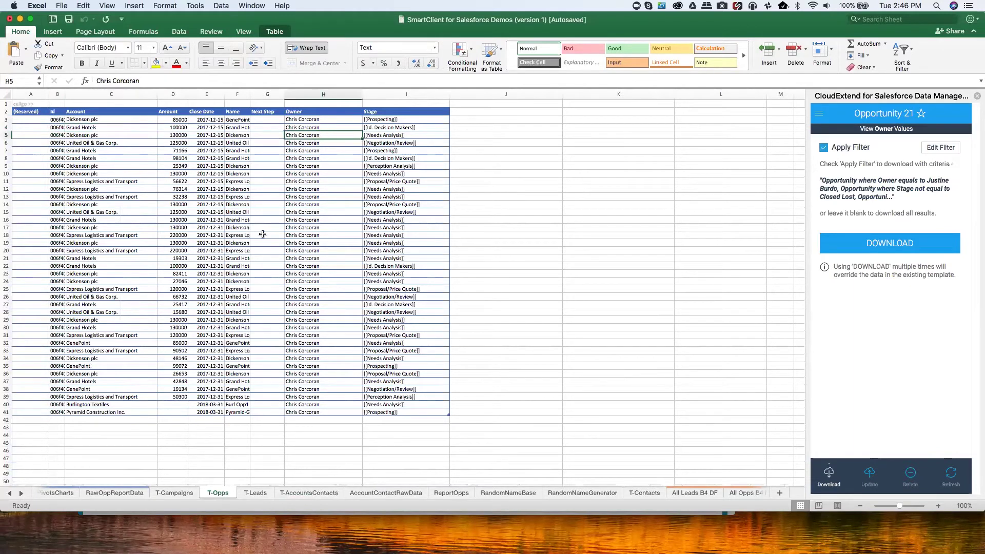
left_click(310, 143)
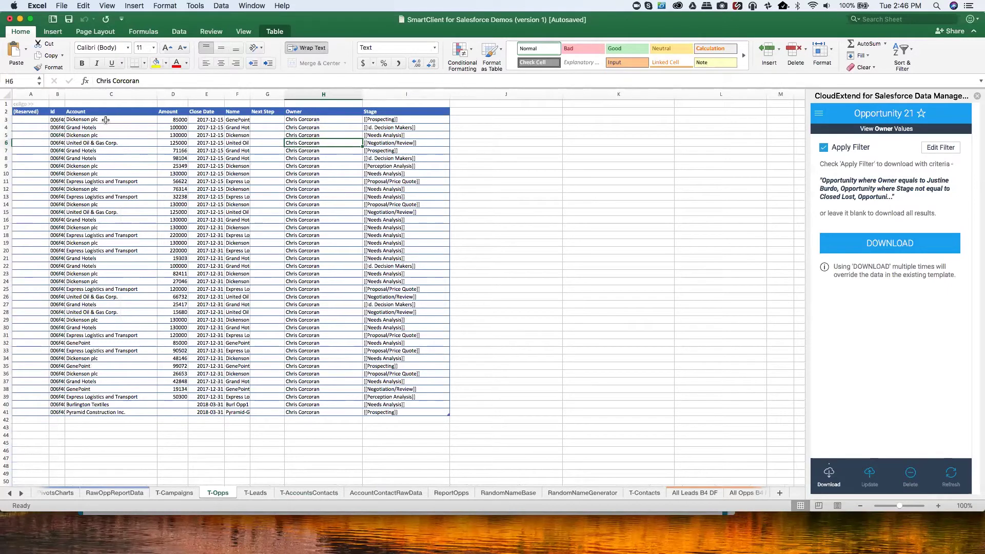
left_click(343, 121)
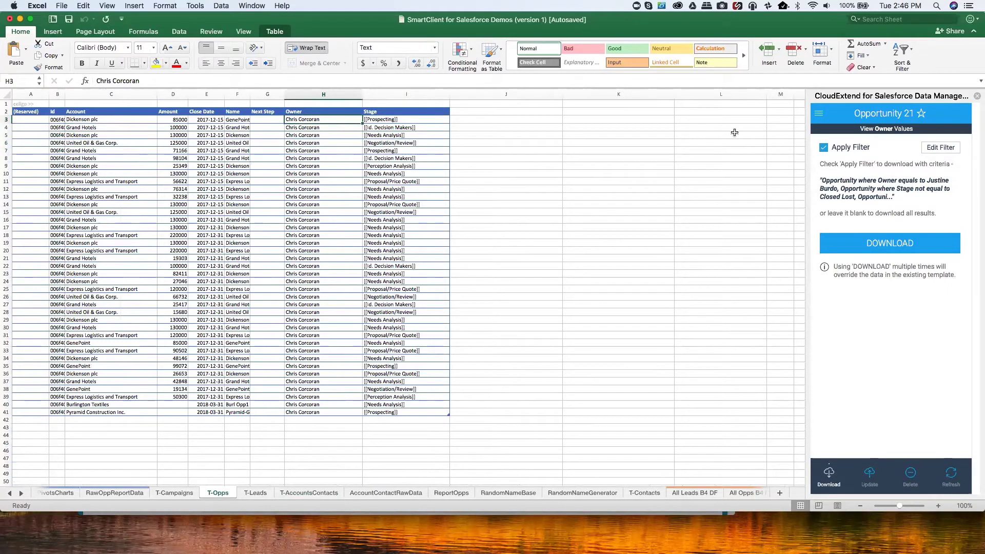
left_click(887, 129)
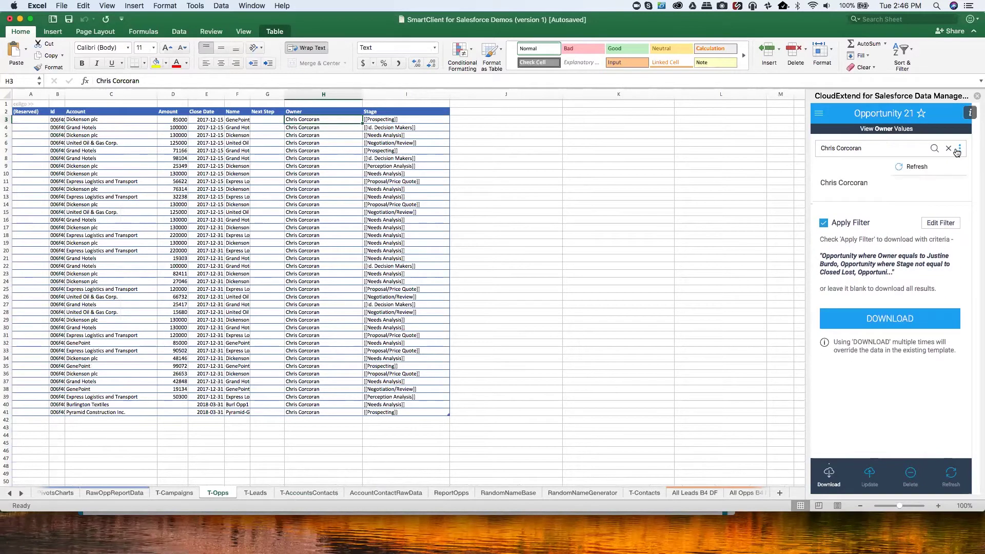
left_click(949, 148)
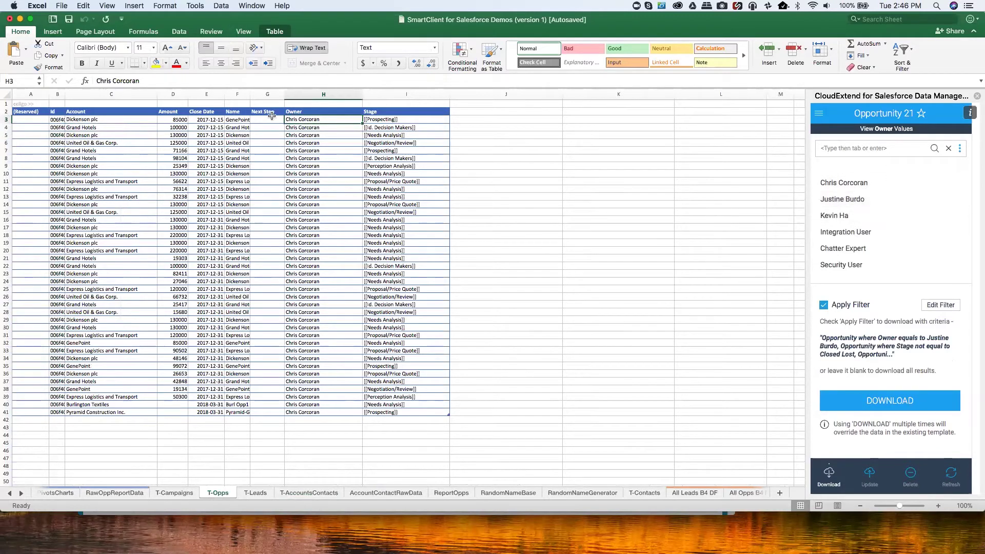
Reassign the first opportunity in H3 by entering another owner's first name, and temporarily heighten row 3 to inspect its full cell contents
left_click_drag(305, 143, 308, 135)
left_click(318, 119)
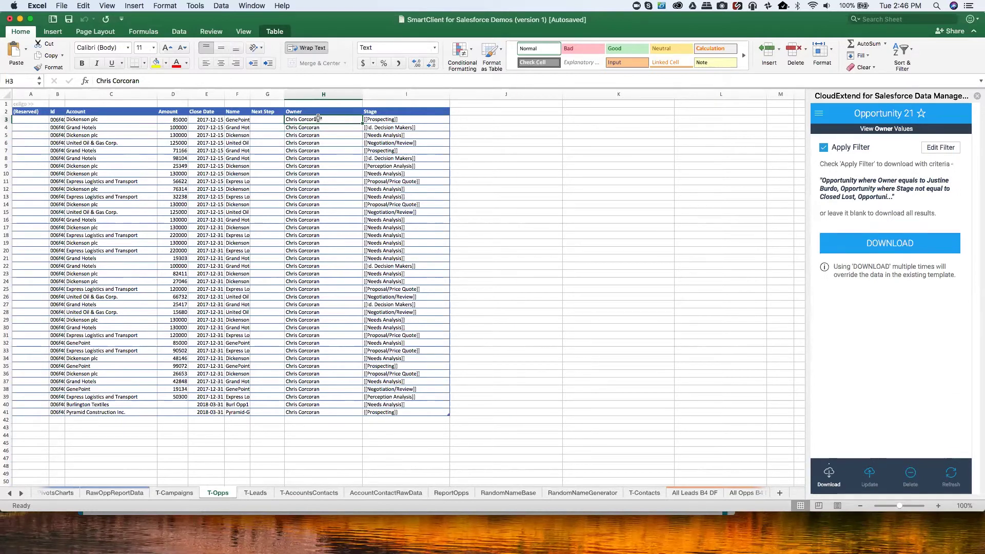
type("justine")
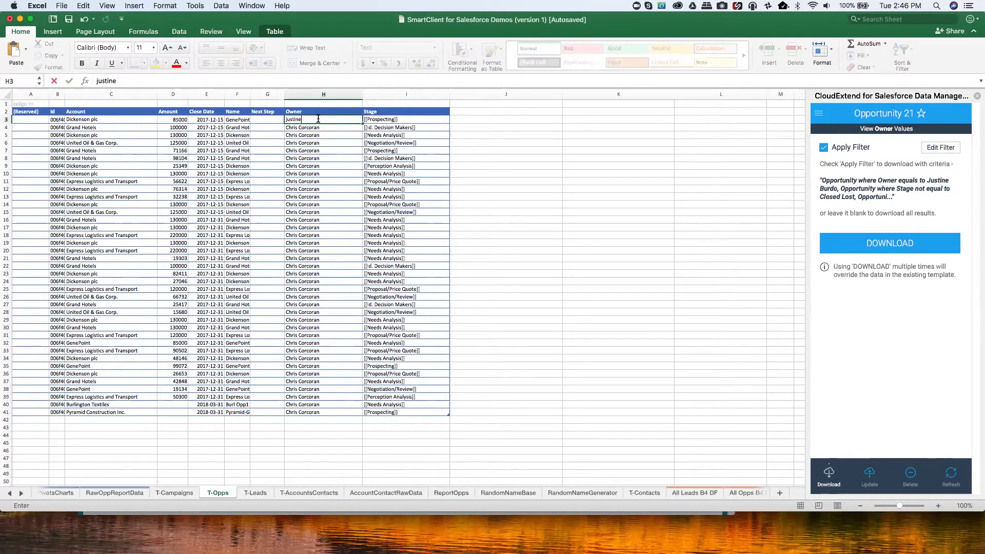
key("Tab")
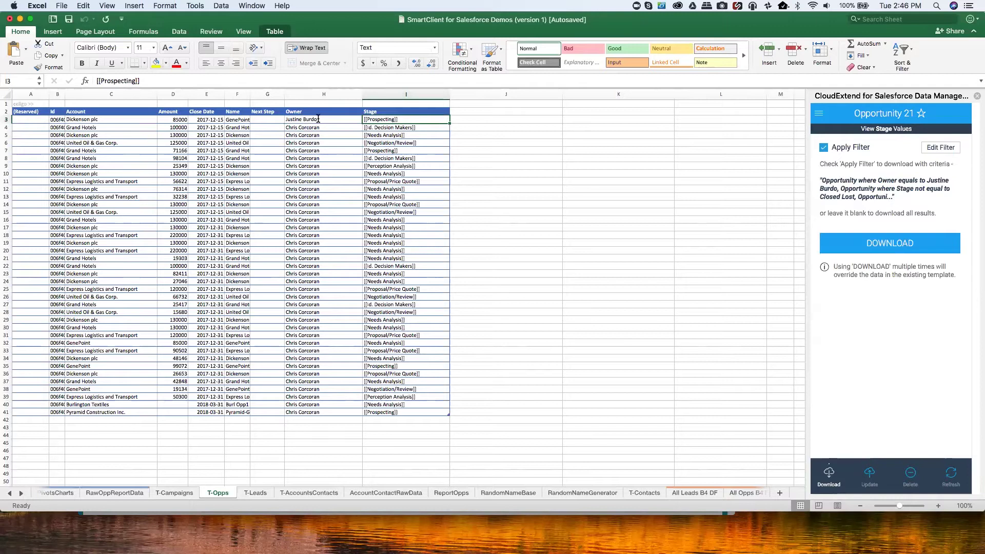
left_click_drag(10, 123, 10, 135)
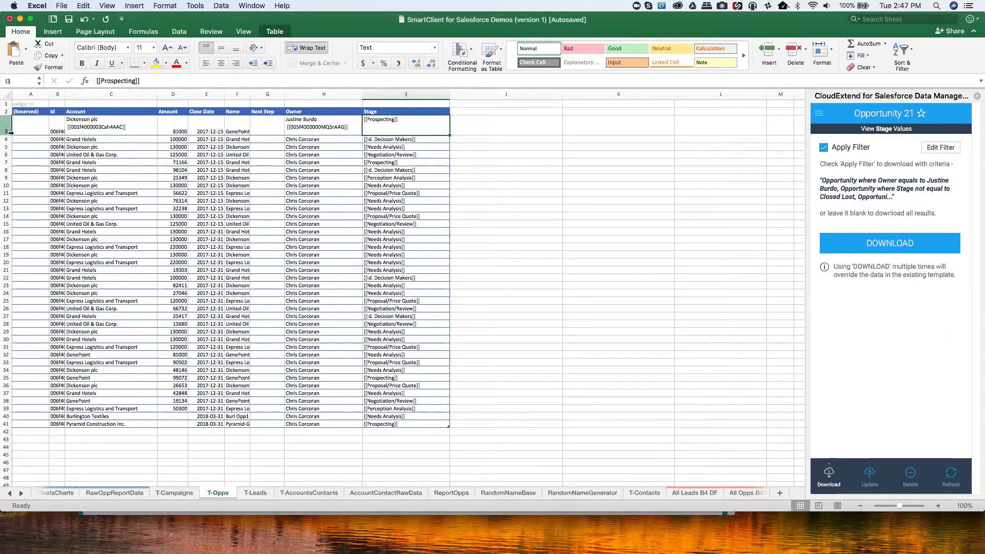
left_click_drag(12, 135, 10, 124)
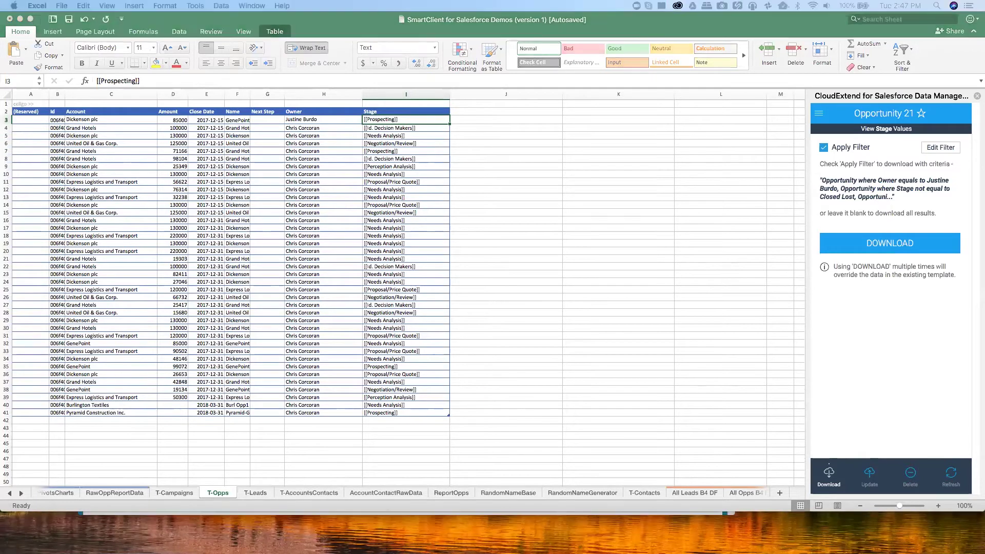
Clear all contents and formatting from the T-AccountsContacts sheet and select cell A1
left_click(309, 493)
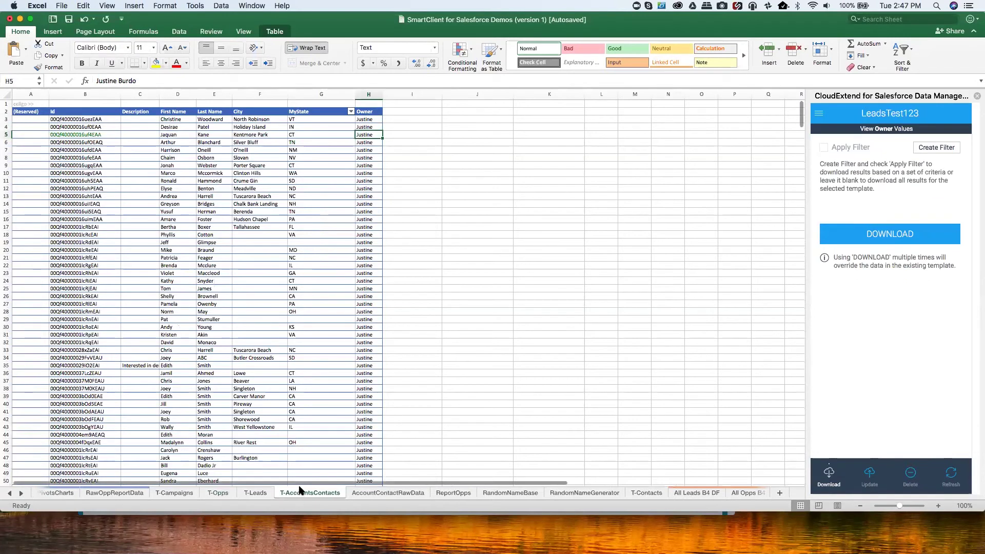
left_click(6, 94)
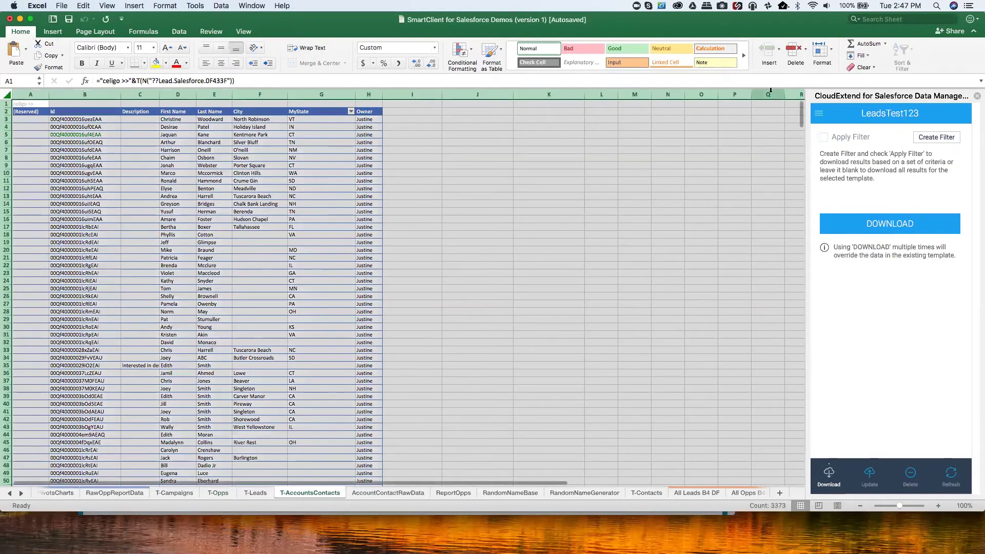
left_click(858, 67)
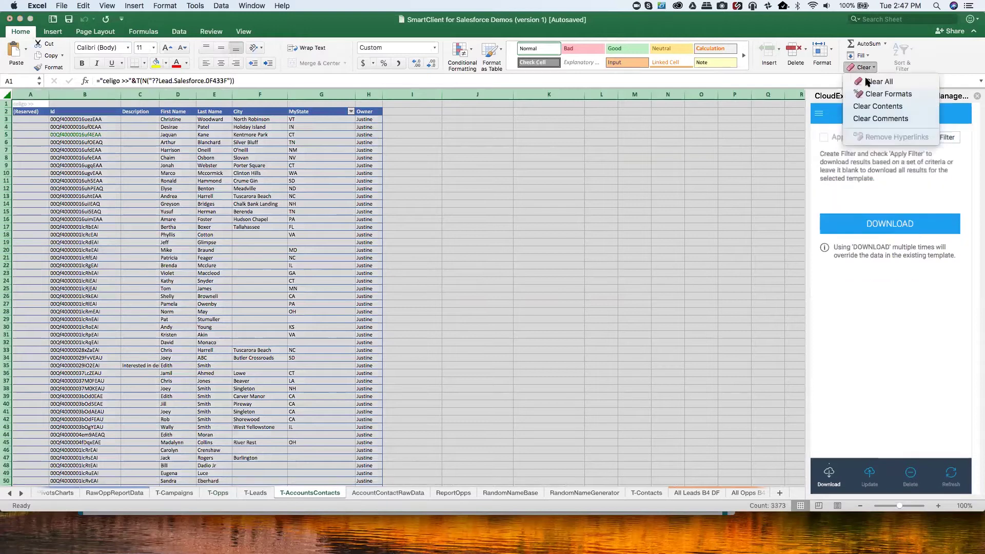
left_click(879, 82)
left_click(38, 107)
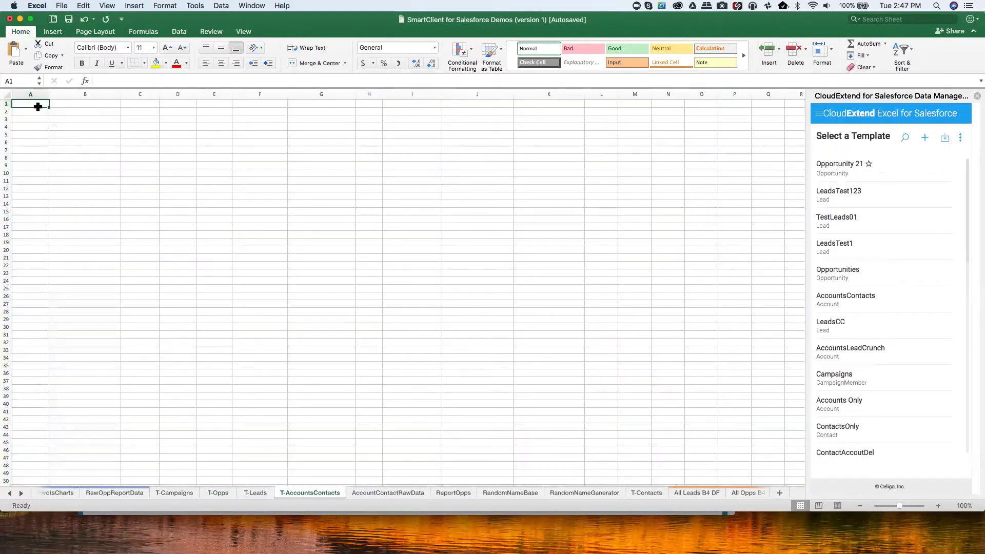
Open the AccountsContacts template for editing
left_click(851, 300)
left_click(903, 316)
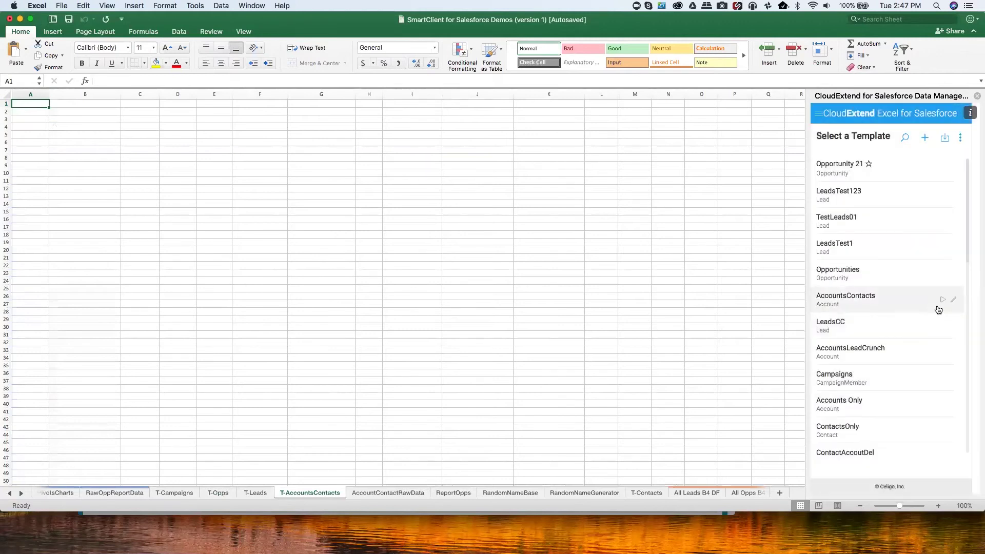
left_click(954, 300)
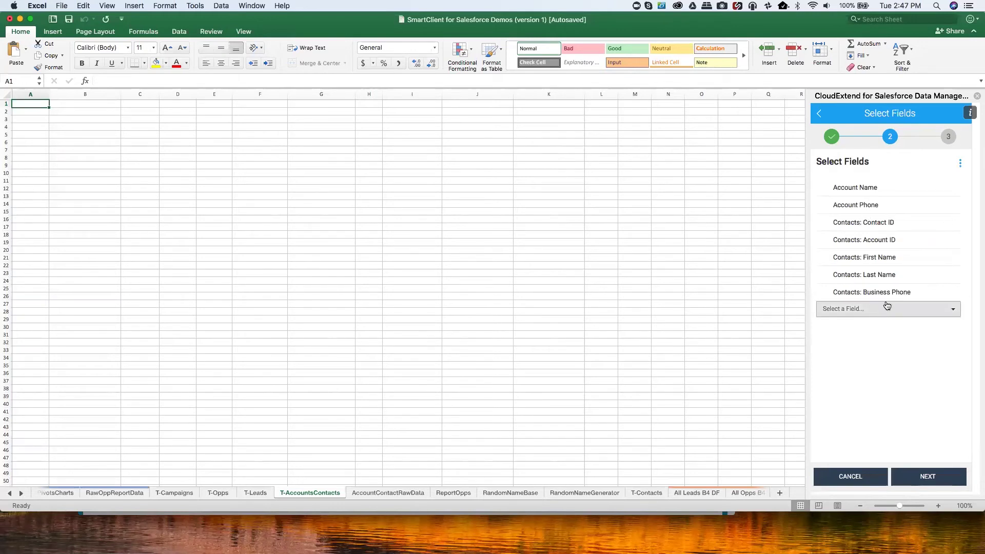
Try adding the Contacts: Title field to the template's selected fields, and remove it again
left_click(874, 313)
left_click(874, 311)
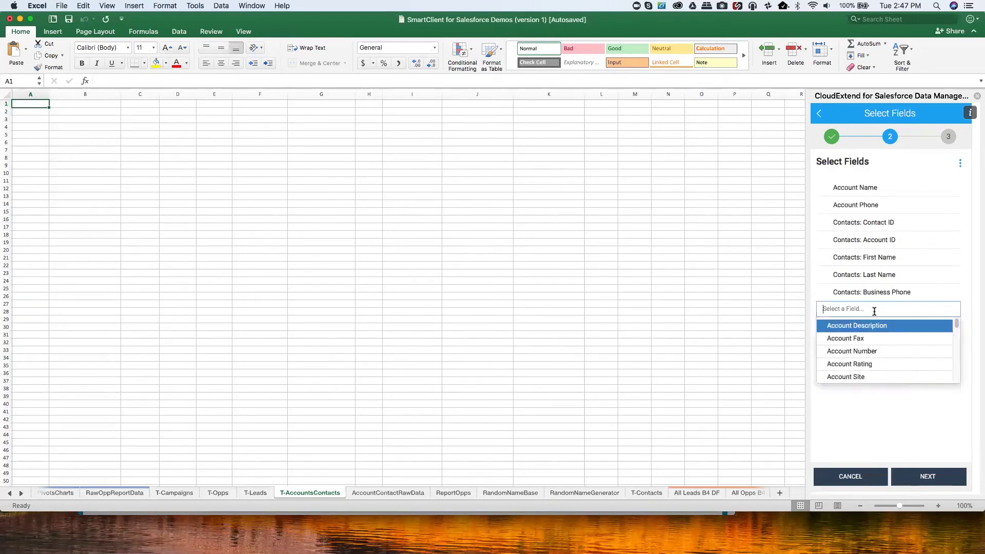
type("contact")
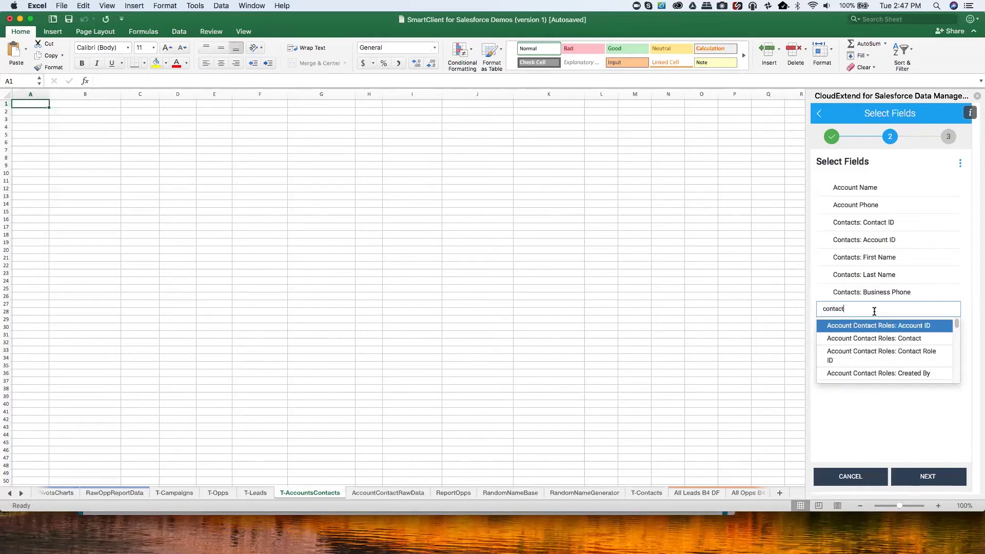
type("s:")
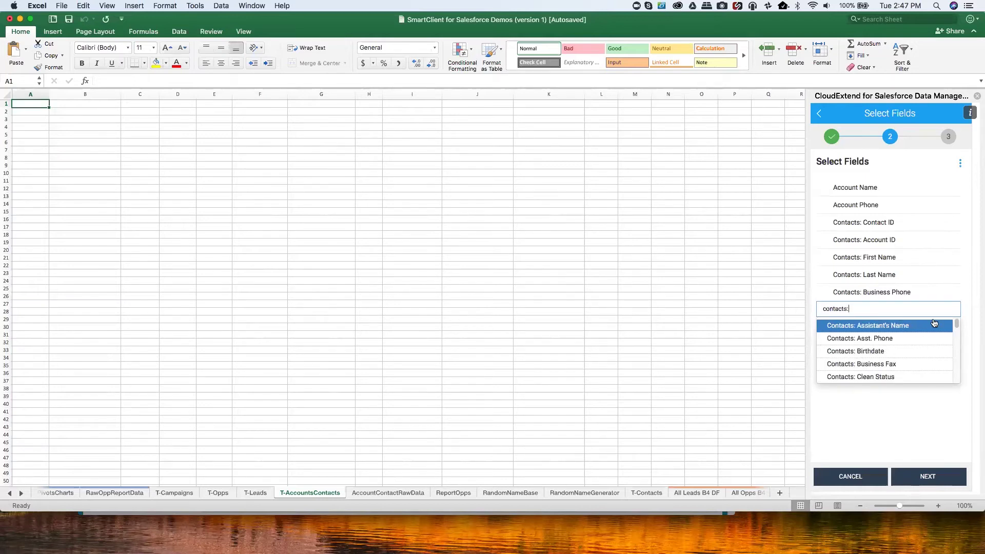
scroll(900, 343, "down", 1)
type(": tit")
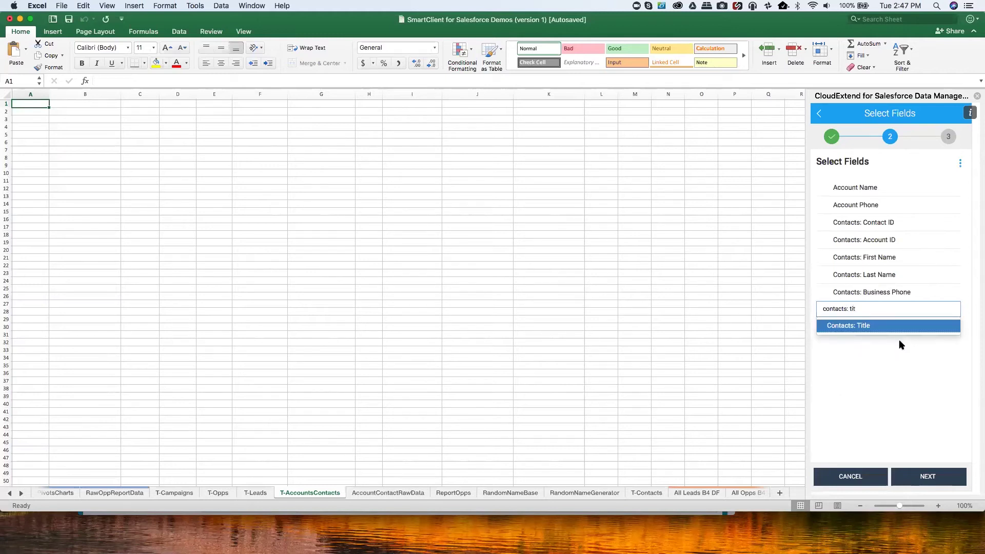
left_click(864, 325)
mouse_move(946, 315)
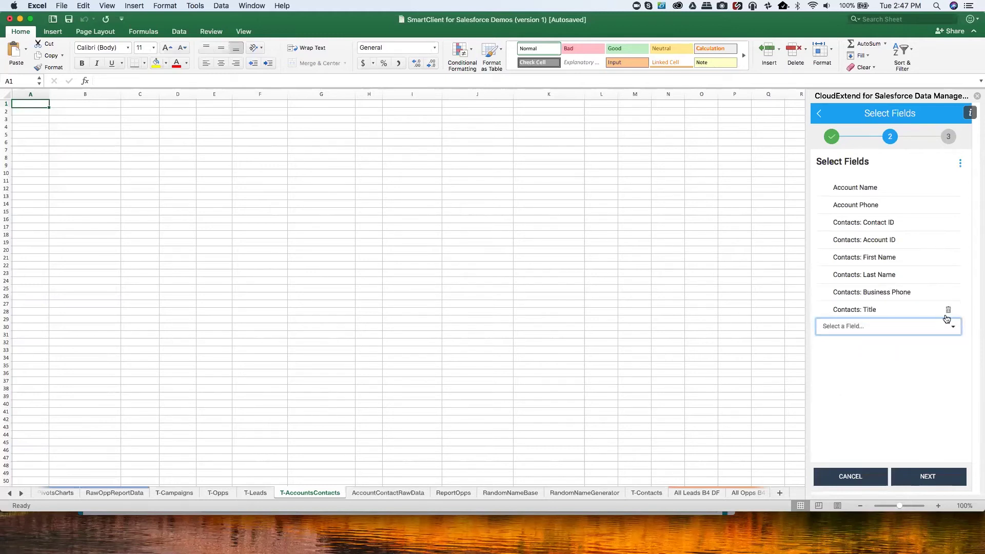
left_click(950, 310)
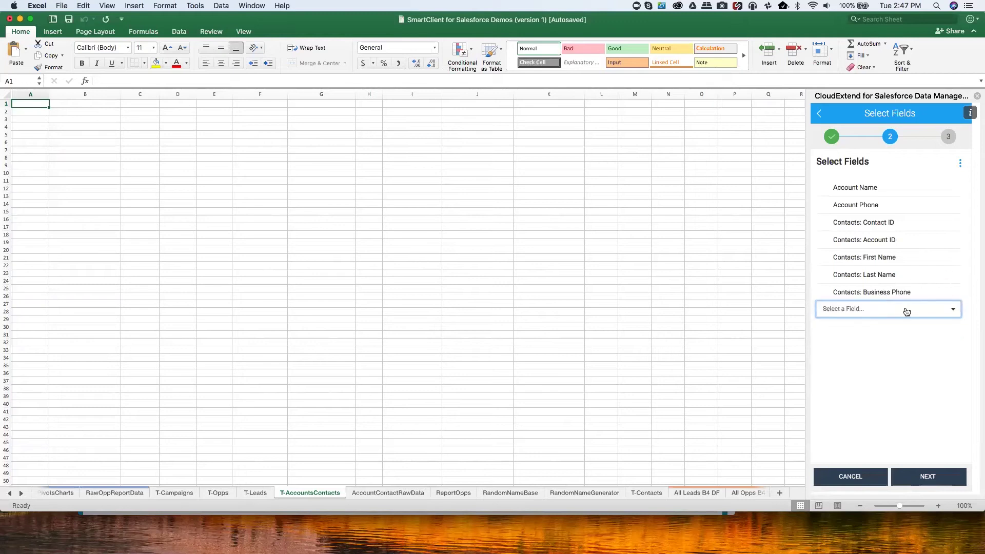
Finish editing the AccountsContacts template and load it onto the cleared T-AccountsContacts sheet
left_click(929, 477)
left_click(873, 484)
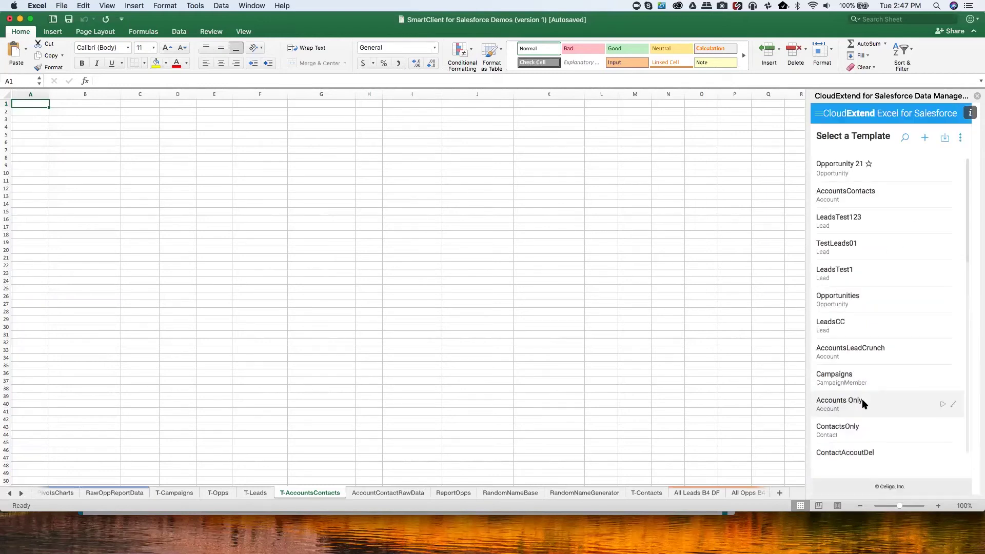
left_click(850, 193)
left_click(883, 317)
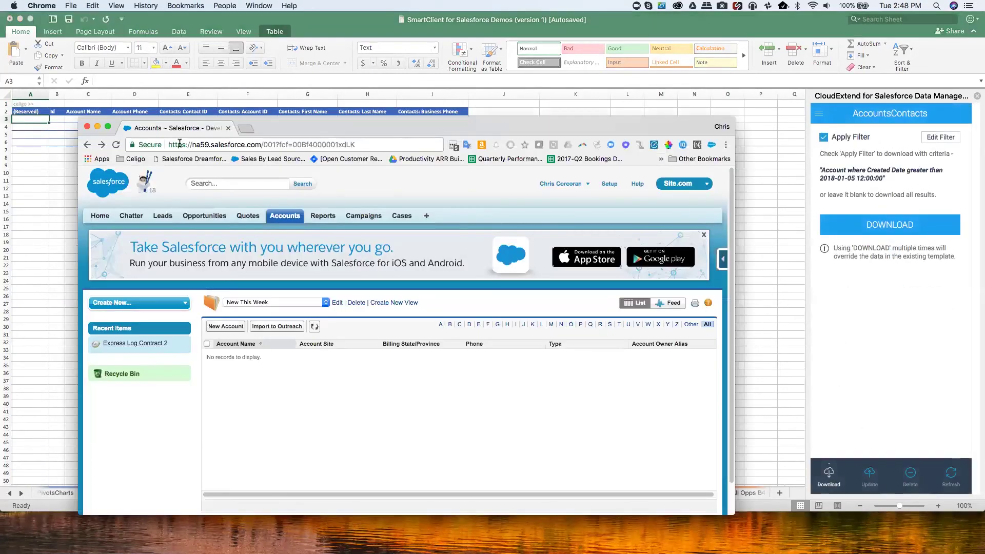
Refresh the New This Week accounts list in Salesforce in Chrome and switch back to Excel
left_click(314, 326)
key("super+Tab")
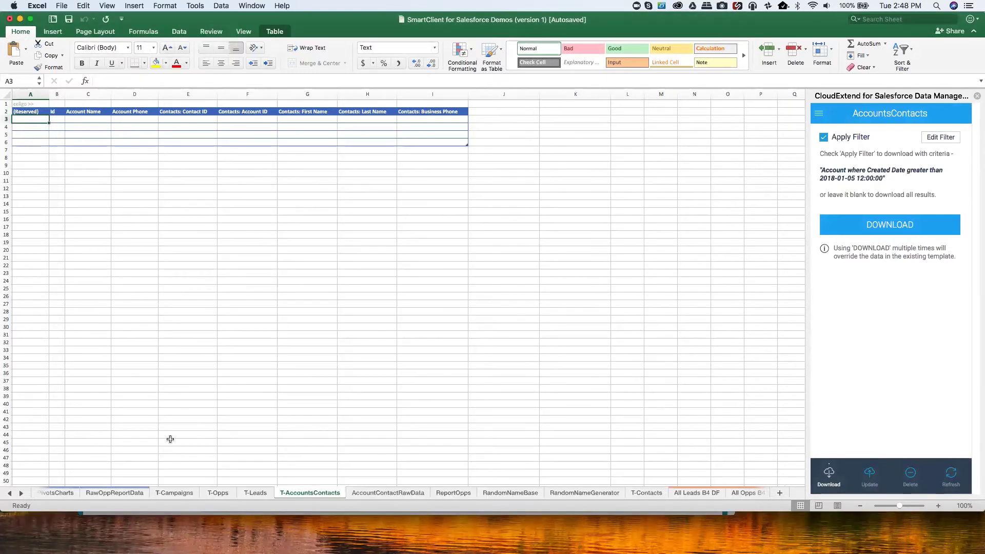
Copy the contact first names, last names and phones from C3:E12 of AccountContactRawData into T-AccountsContacts starting at G3
left_click(399, 493)
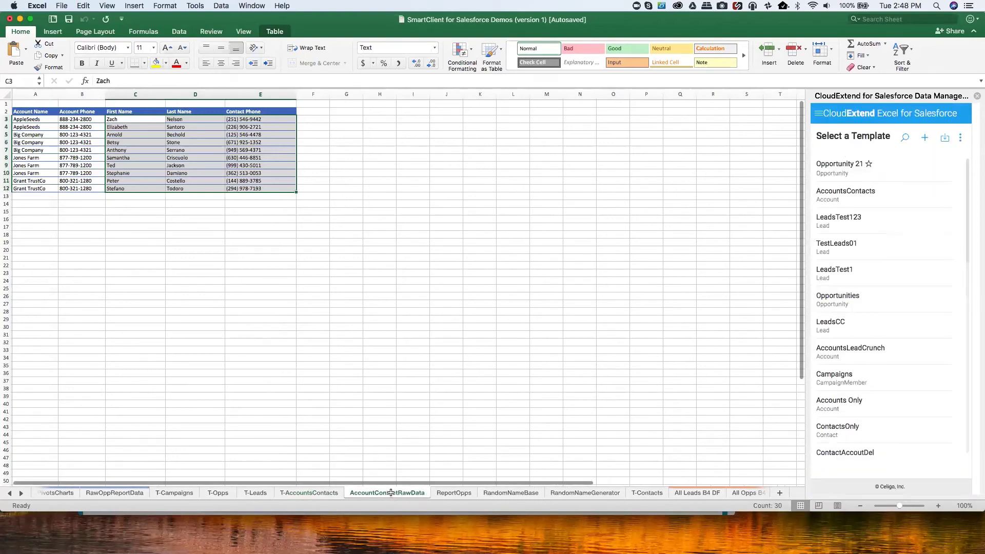
left_click_drag(142, 118, 269, 188)
key("super+c")
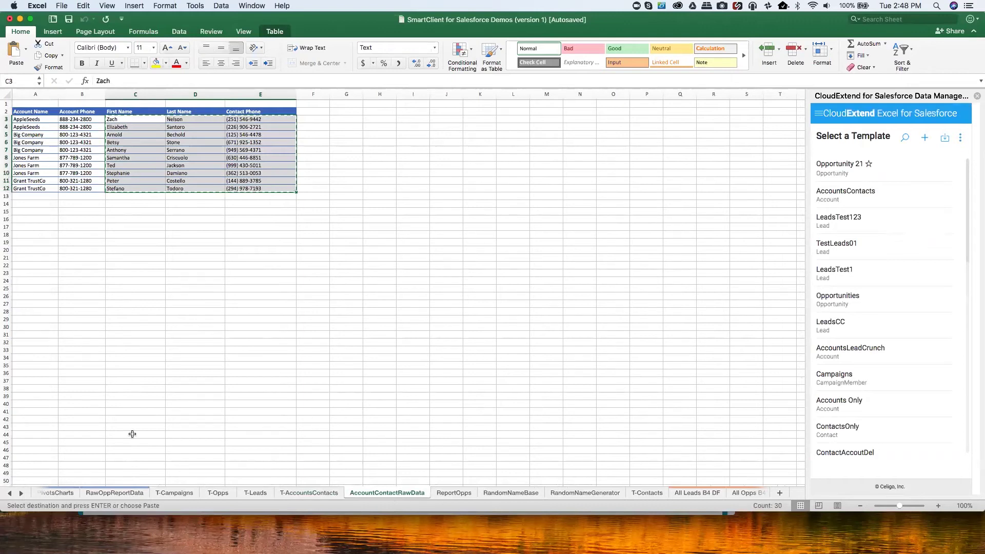
left_click(312, 494)
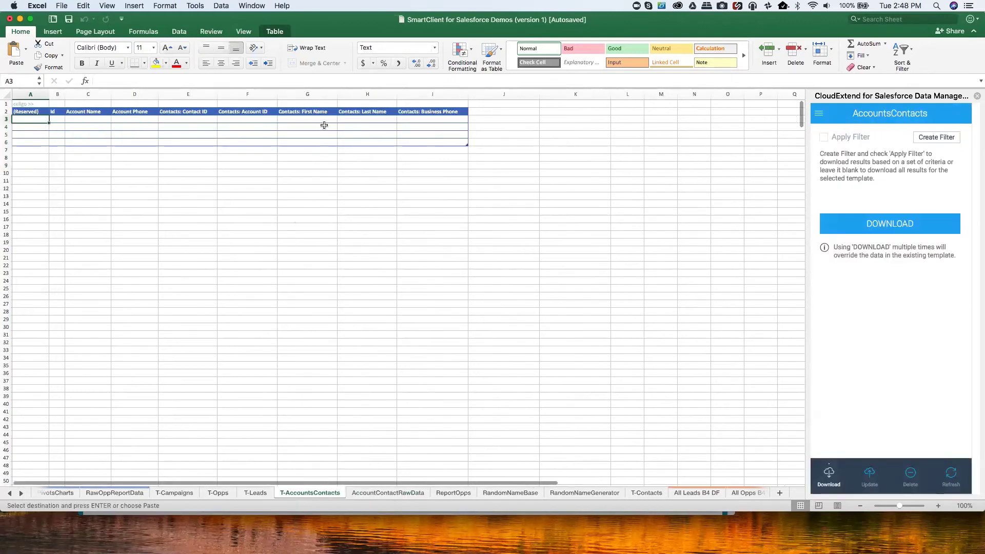
left_click(310, 119)
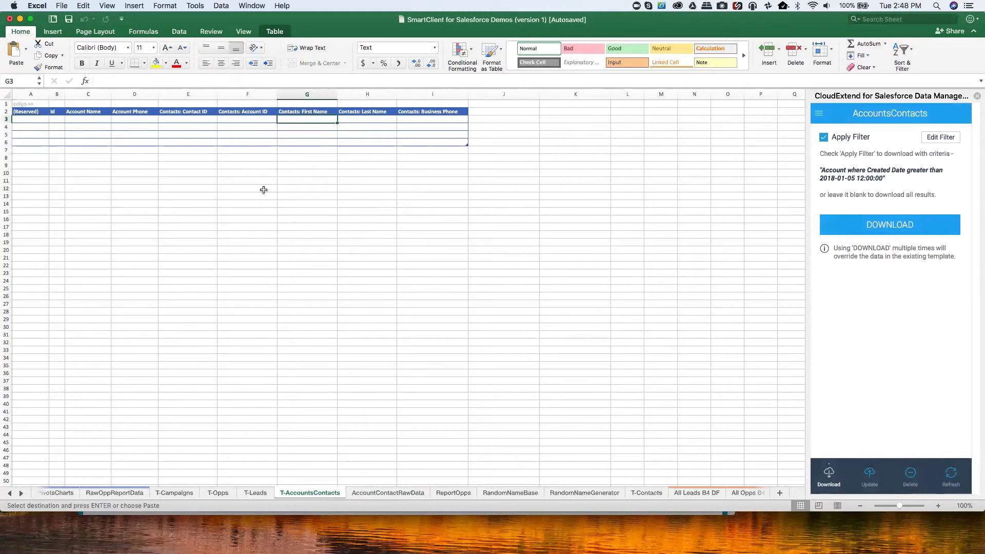
key("super+v")
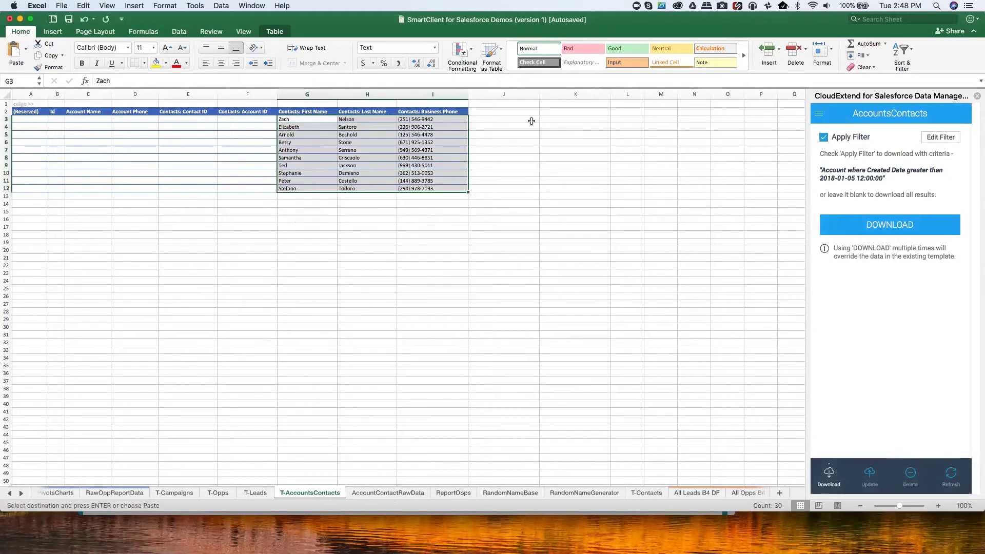
Enter a formula in C3 under Account Name that references the account name in A3 of AccountContactRawData
left_click(101, 118)
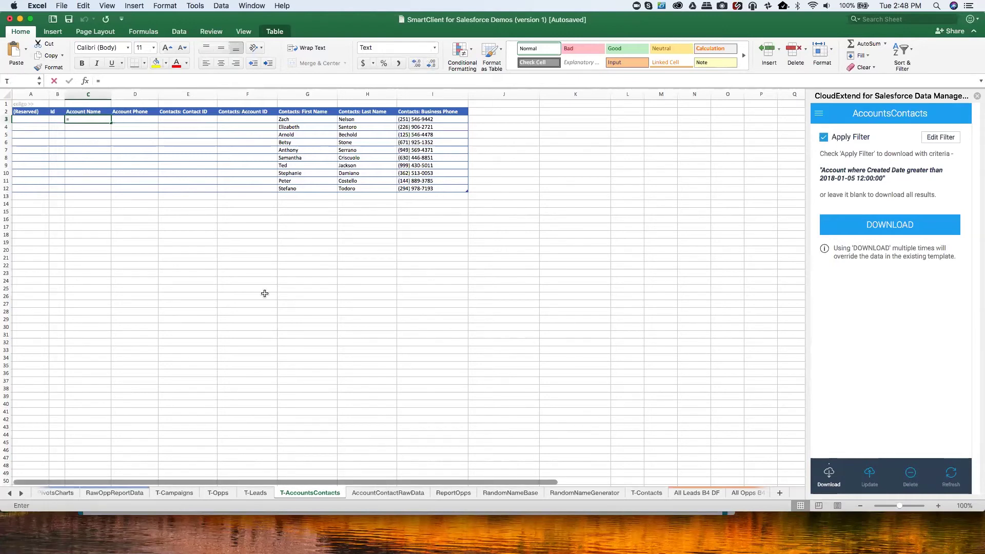
type("=")
left_click(388, 493)
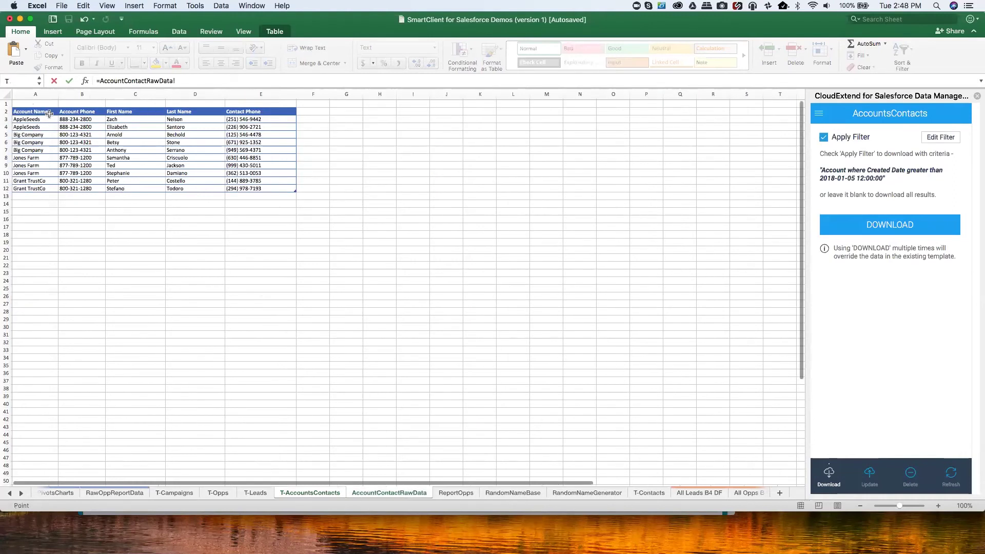
left_click(44, 120)
key("Return")
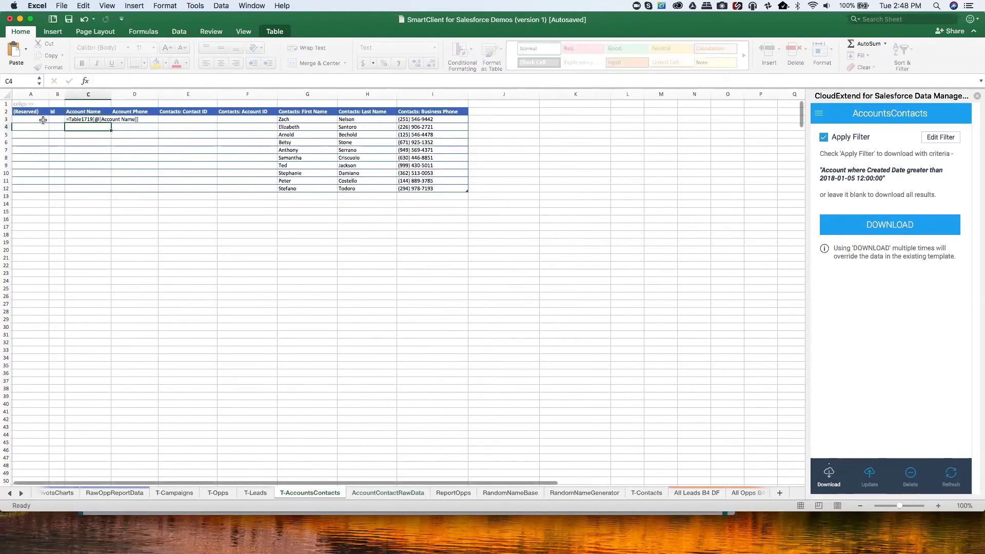
Change C3's number format to General so the Account Name formula evaluates, and fill the formulas across C3:D12 to include Account Phone
left_click(82, 119)
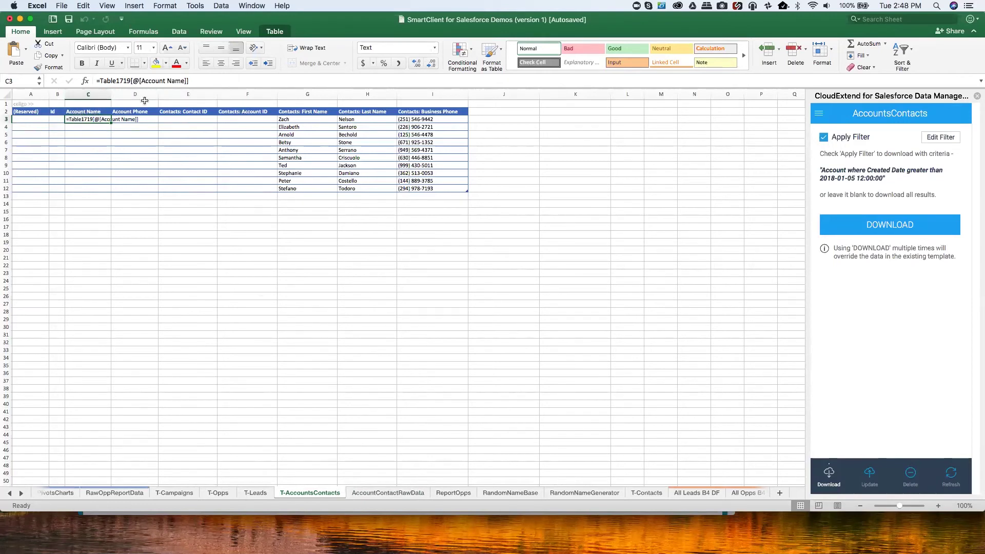
left_click(432, 50)
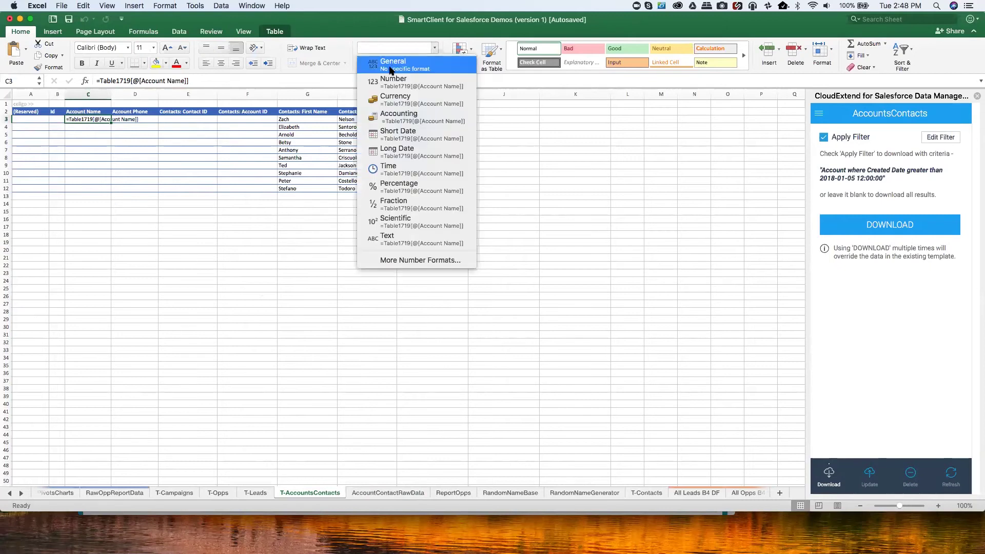
left_click(382, 64)
key("Return")
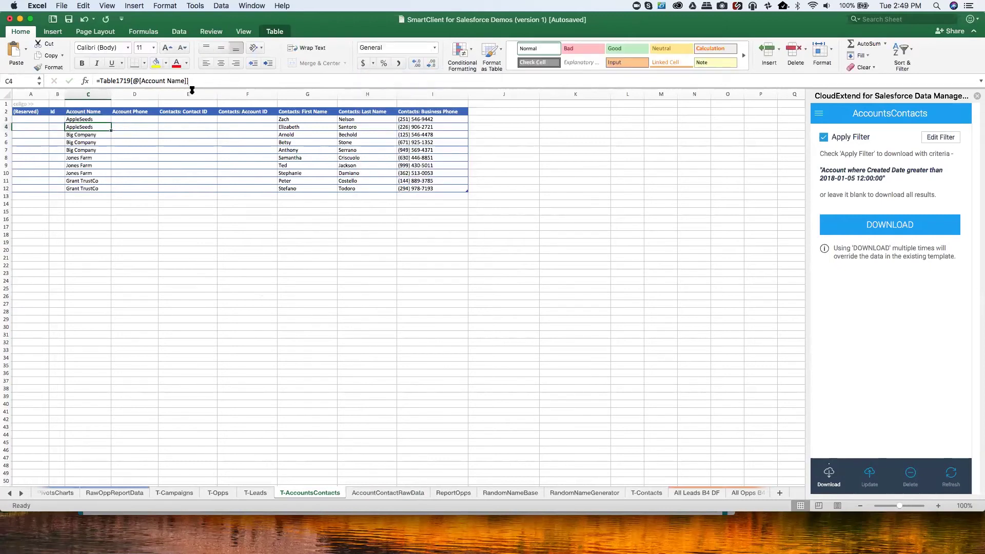
left_click_drag(96, 120, 156, 192)
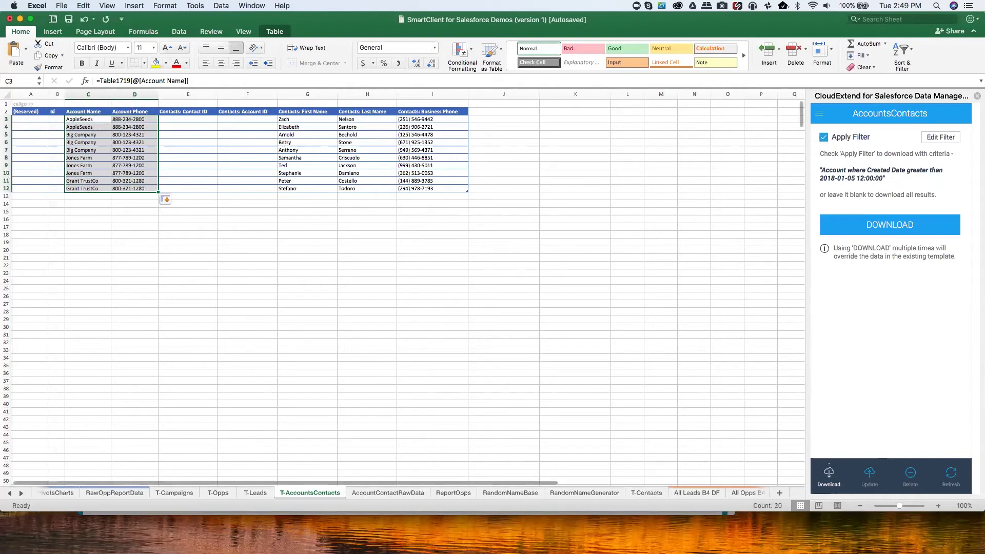
Check AccountContactRawData and insert all rows of the T-AccountsContacts template into Salesforce
left_click(396, 493)
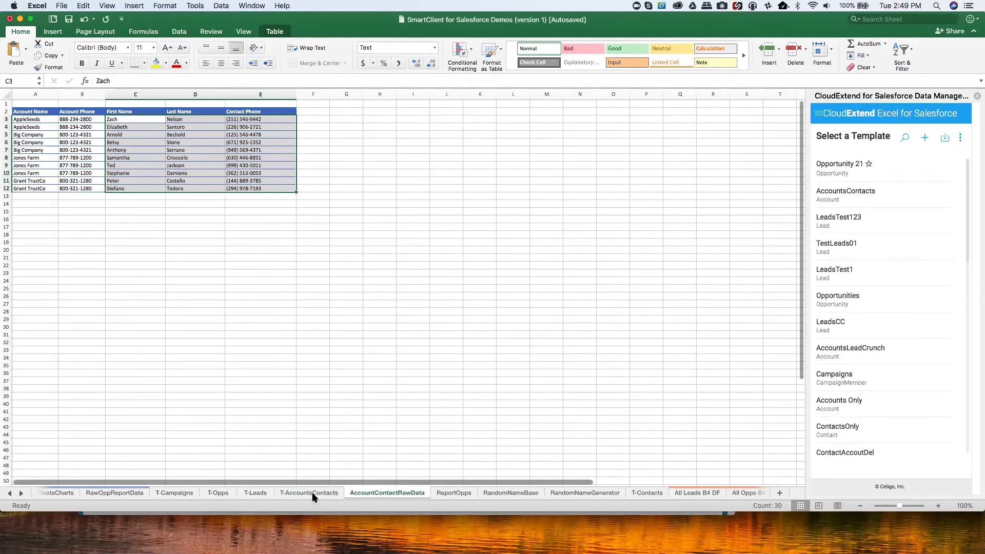
left_click(313, 493)
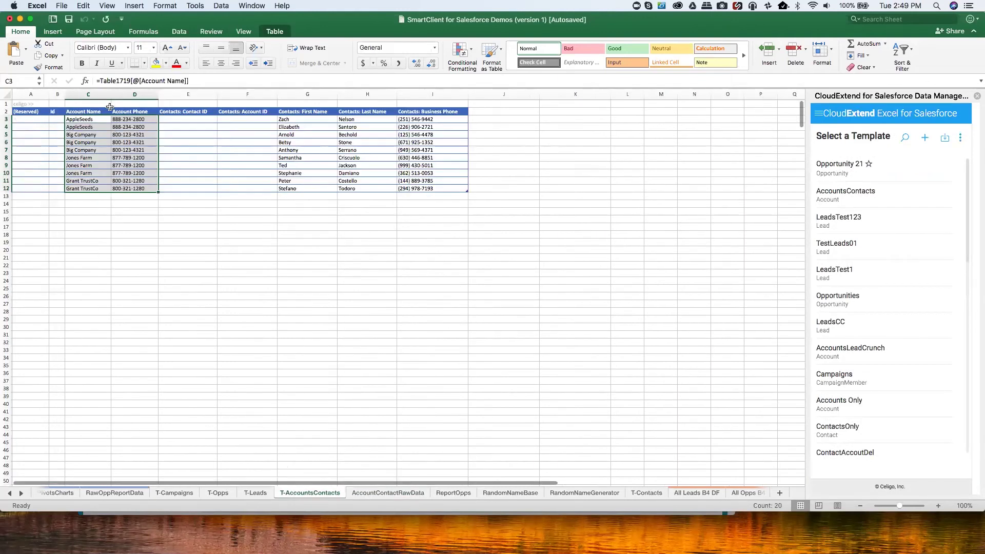
left_click(197, 121)
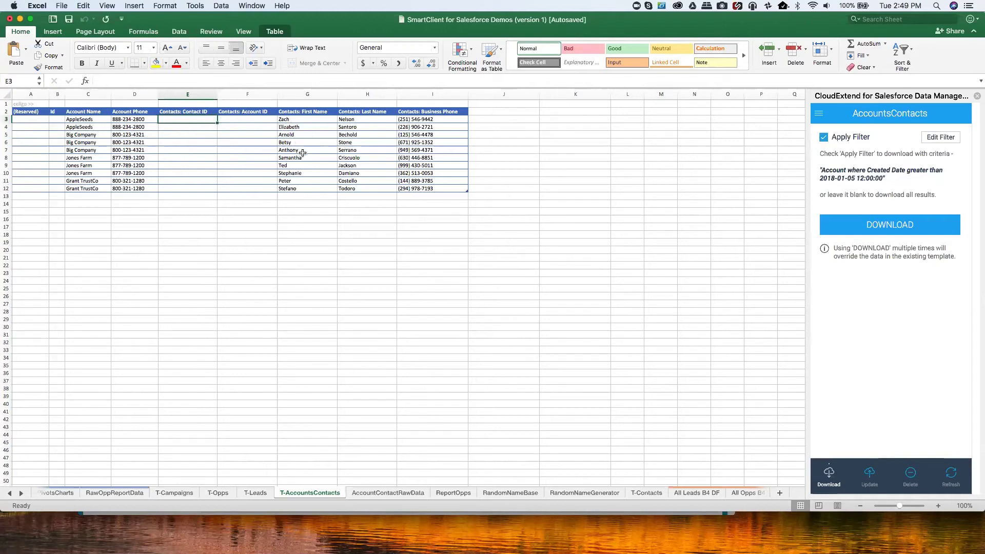
left_click(874, 480)
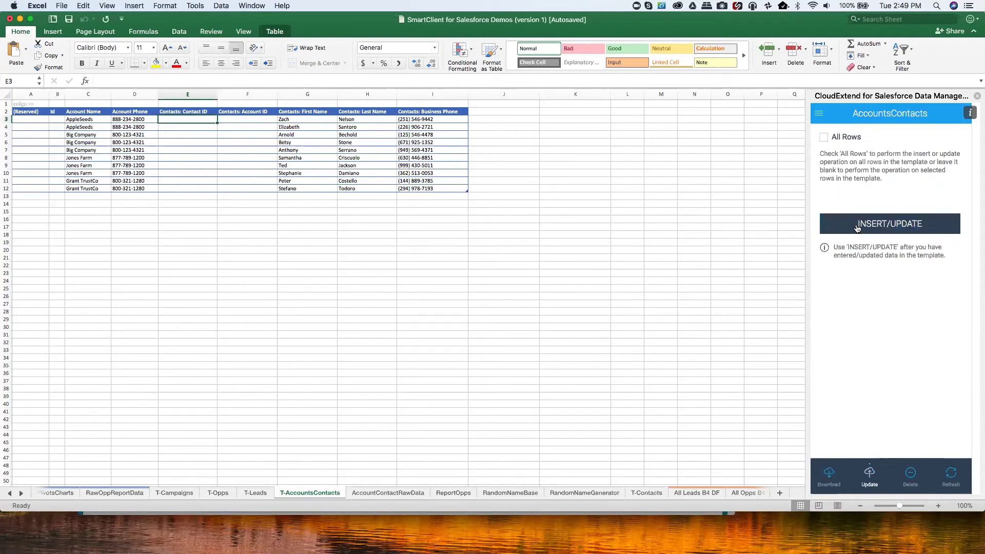
left_click(824, 137)
left_click(863, 215)
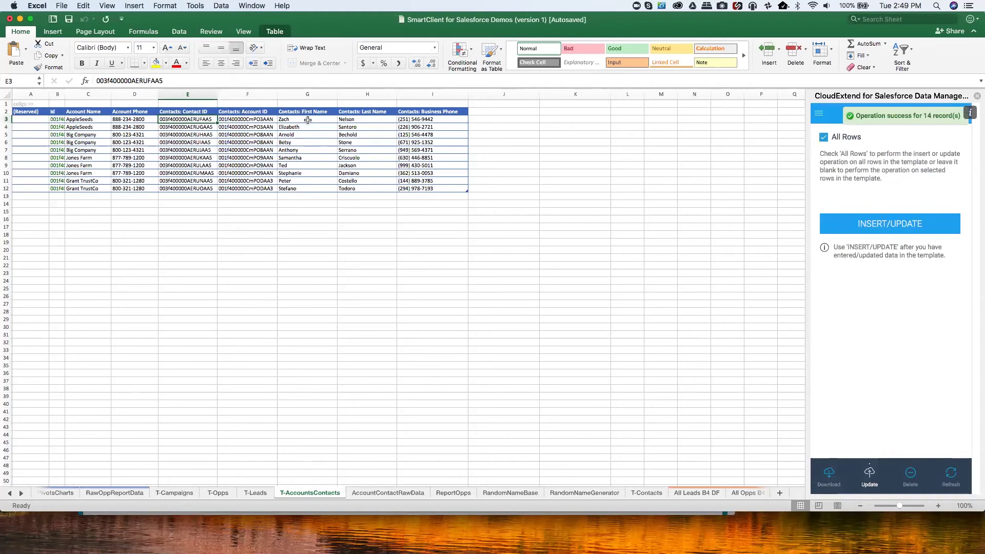
Widen the Id column and examine the Contact ID and Account ID values of the inserted records
left_click_drag(66, 94, 108, 94)
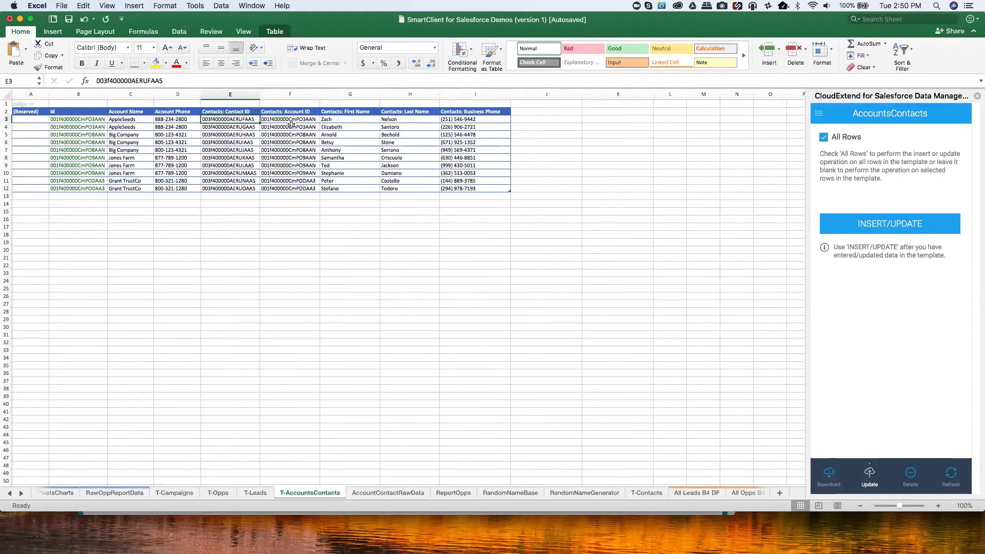
left_click_drag(225, 119, 223, 188)
left_click(301, 119)
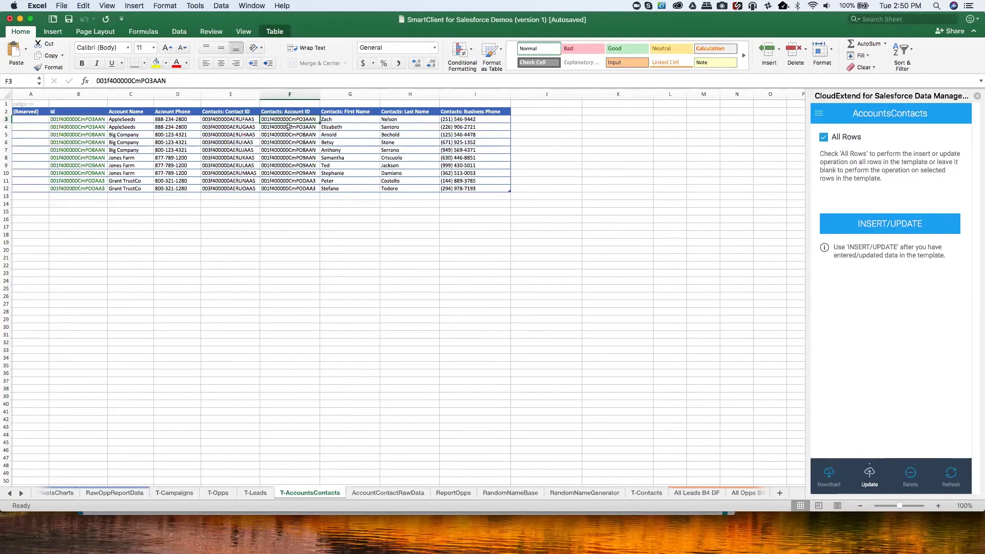
left_click_drag(291, 119, 292, 126)
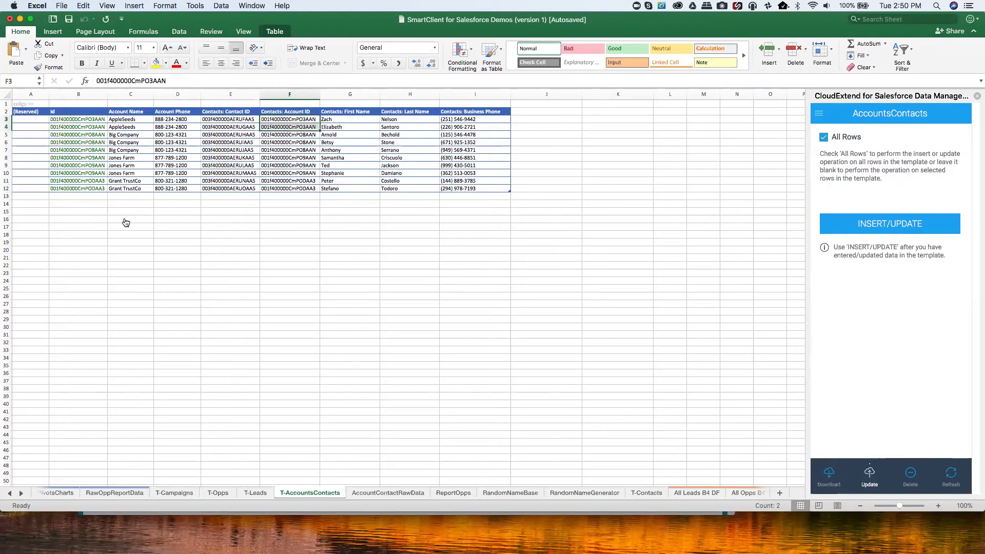
Switch to Chrome, refresh the New This Week accounts list, and open the Big Company account to review its contacts
key("super+Tab")
left_click(314, 327)
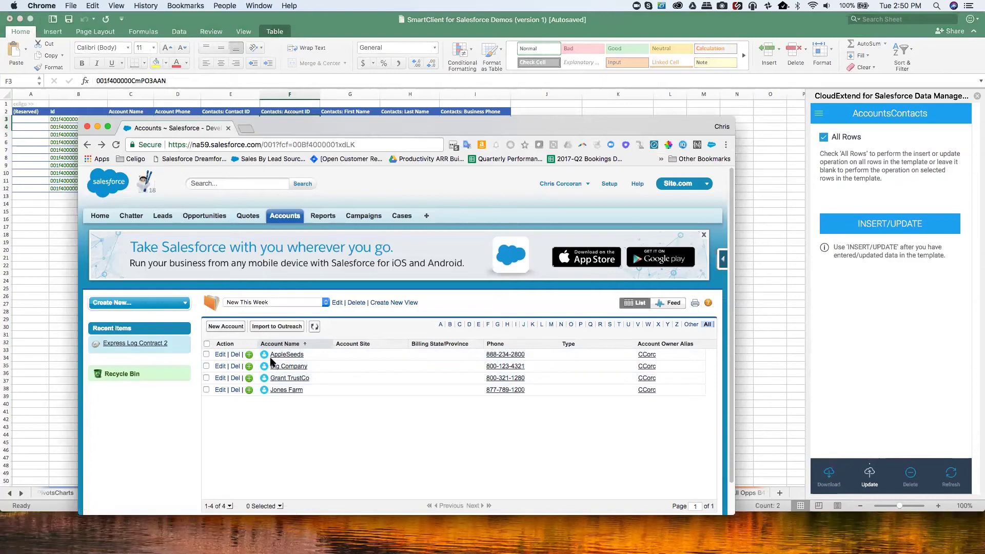
key("super+Tab")
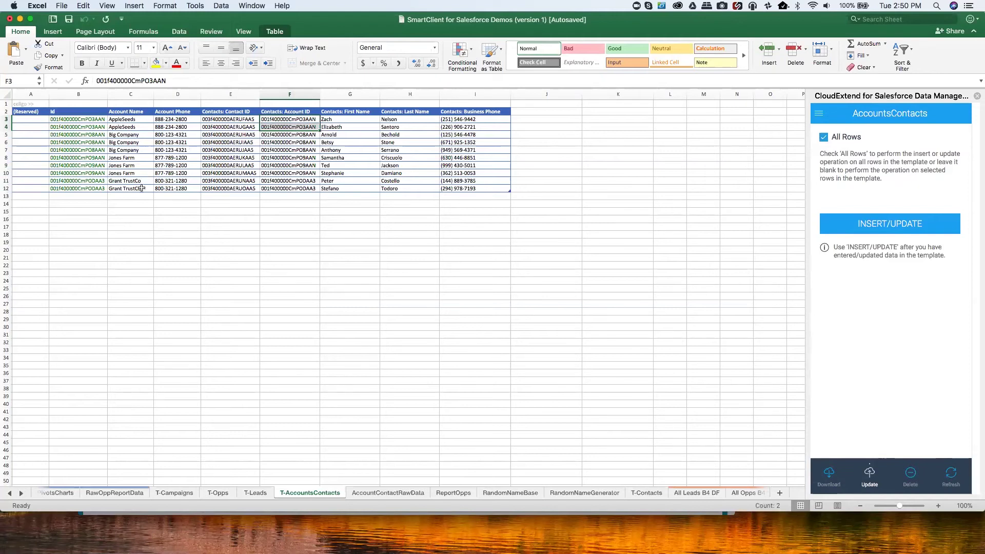
key("super+Tab")
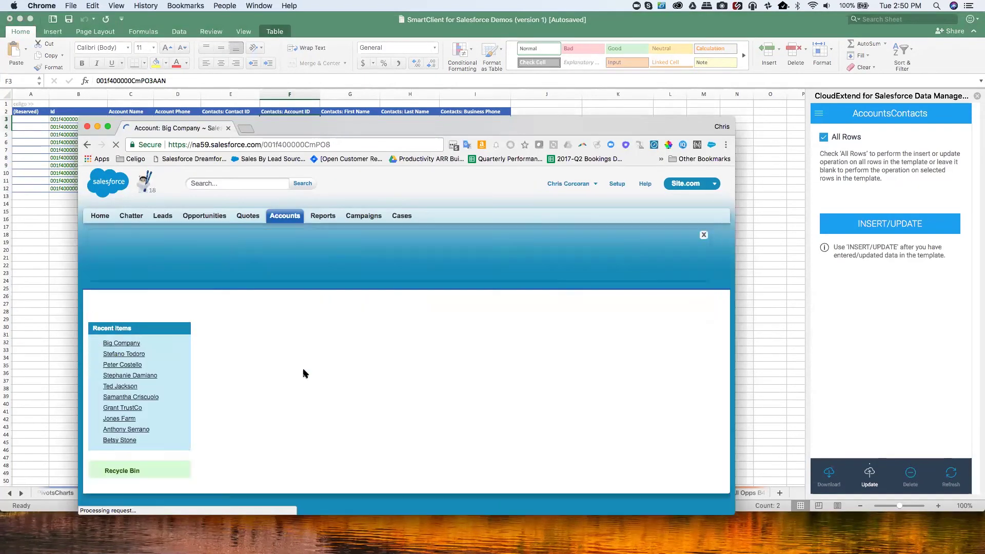
scroll(307, 380, "down", 8)
scroll(309, 383, "down", 3)
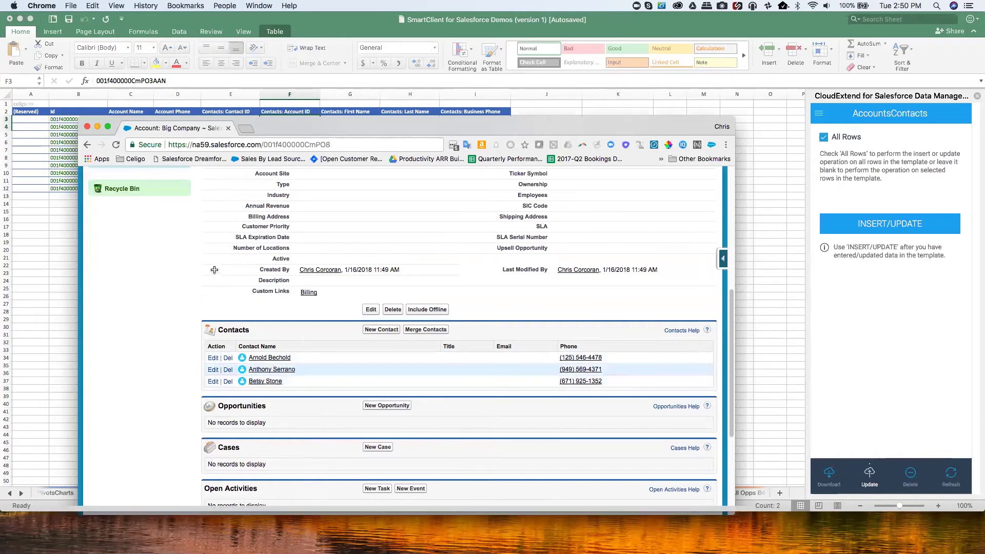
Back in Excel, insert a column before Contacts: Last Name and copy the field-mapping formula from G1 into H1
key("super+Tab")
left_click(230, 266)
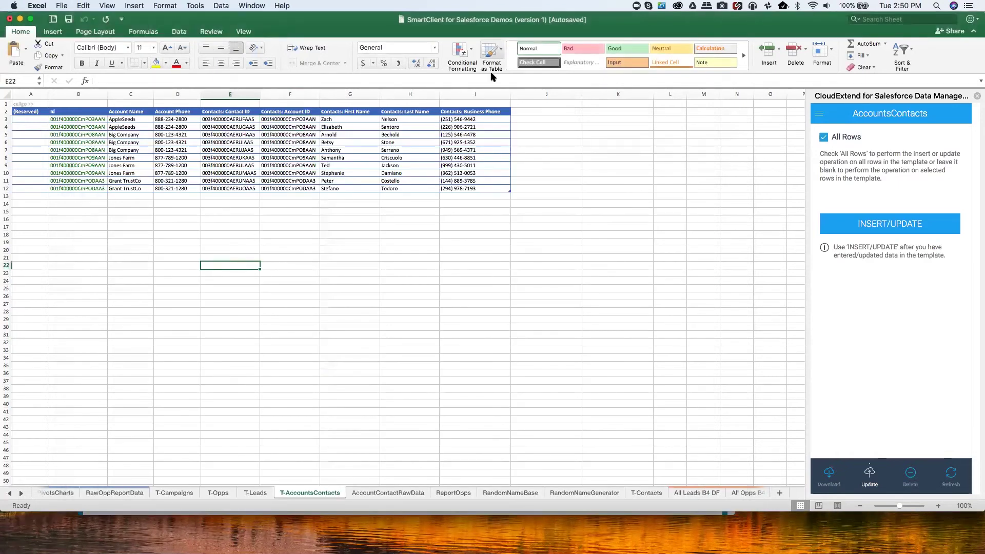
left_click(410, 94)
right_click(408, 95)
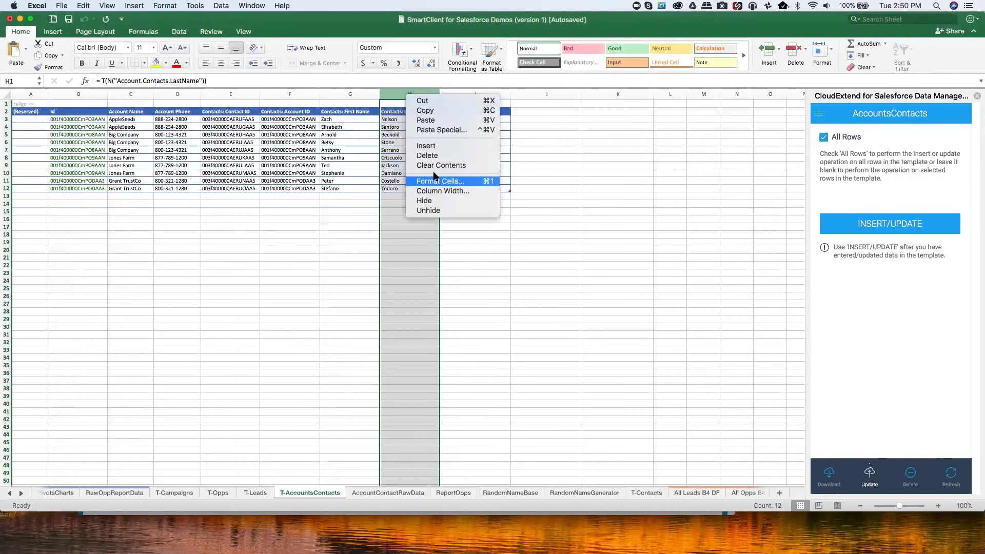
left_click(429, 146)
left_click(359, 114)
left_click(360, 103)
left_click_drag(381, 108, 403, 109)
left_click(405, 106)
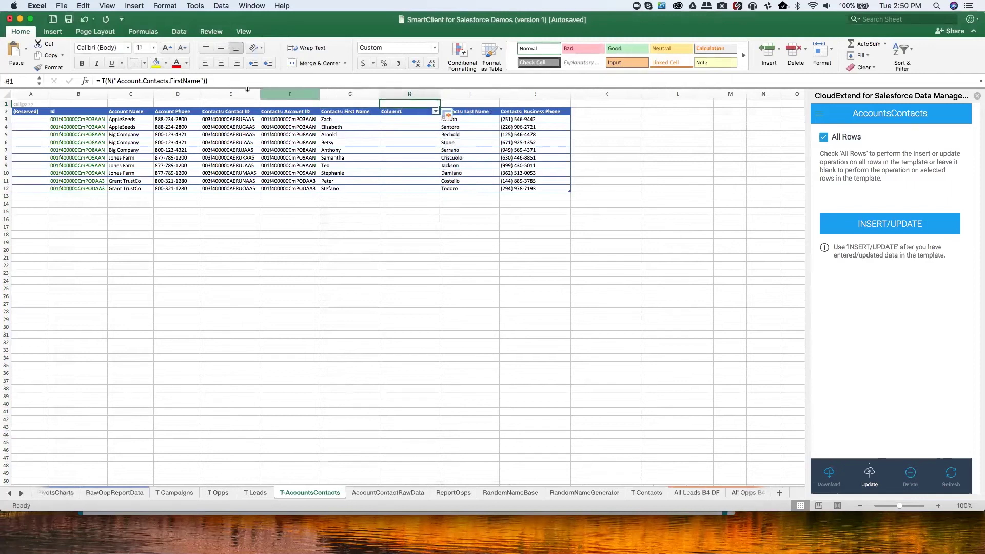
Change the field reference in H1's formula to Account.Contacts.Title
left_click(201, 81)
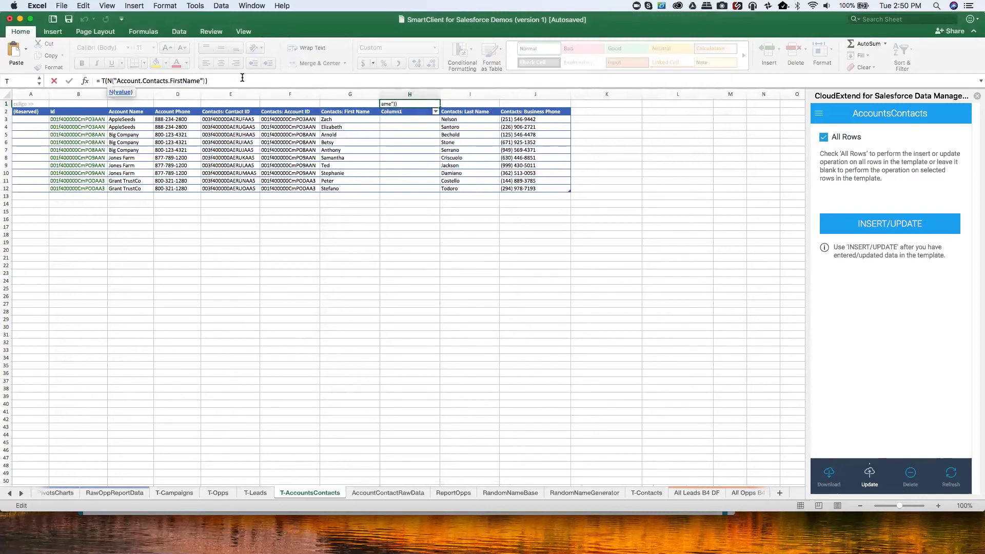
key("BackSpace")
key("BackSpace")
key("BackSpace")
key("BackSpace")
key("BackSpace")
key("BackSpace")
key("BackSpace")
key("BackSpace")
key("BackSpace")
type("Tiltt")
key("BackSpace")
key("BackSpace")
key("BackSpace")
type("tle")
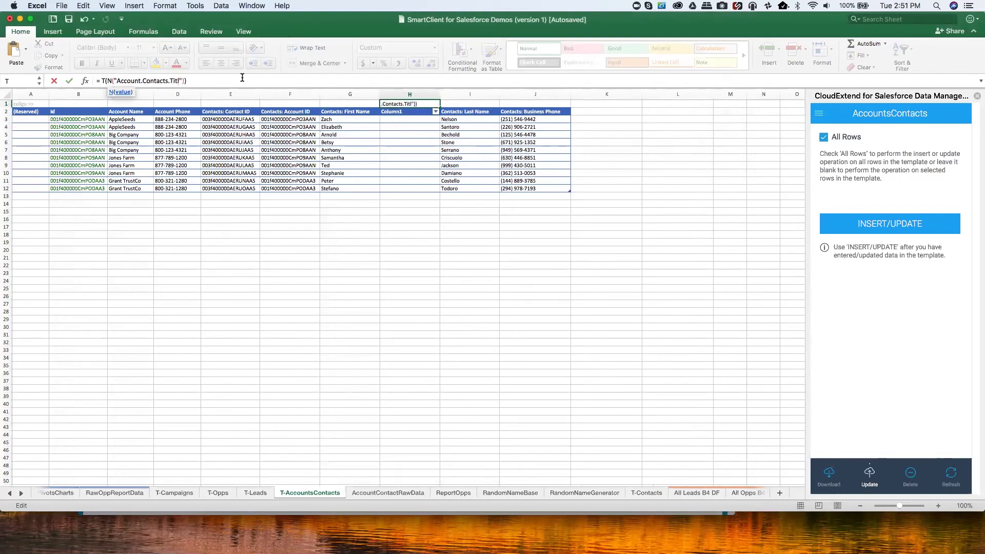
key("Return")
left_click(412, 159)
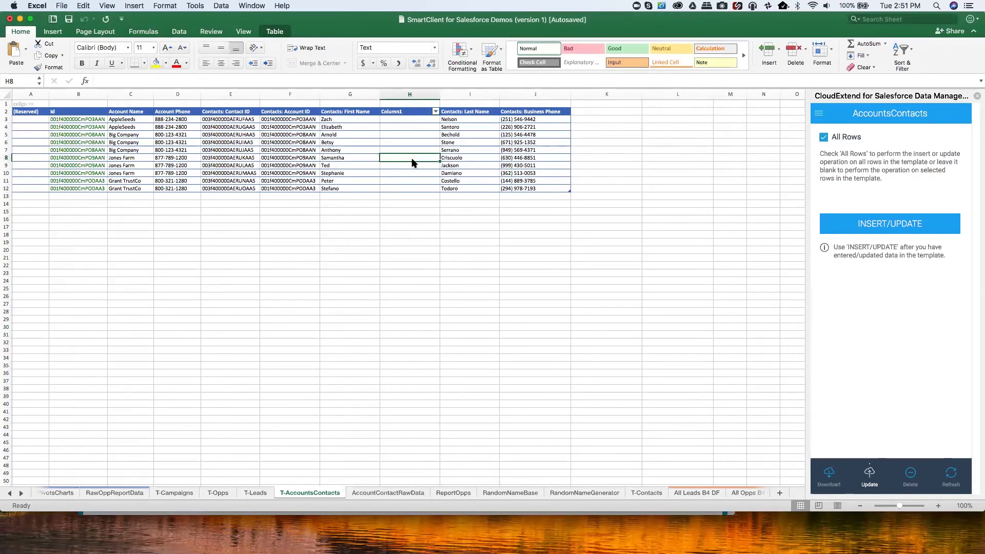
Check the Big Company account in Chrome, return to Excel, and enter the titles Pres, VP and Director in H5:H7
key("super+Tab")
scroll(306, 327, "up", 5)
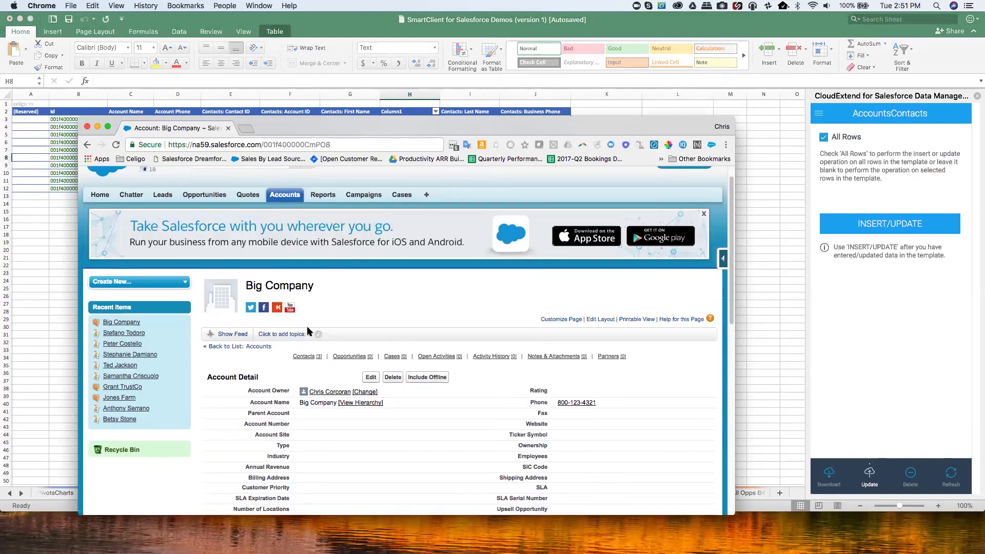
scroll(307, 325, "down", 3)
key("super+Tab")
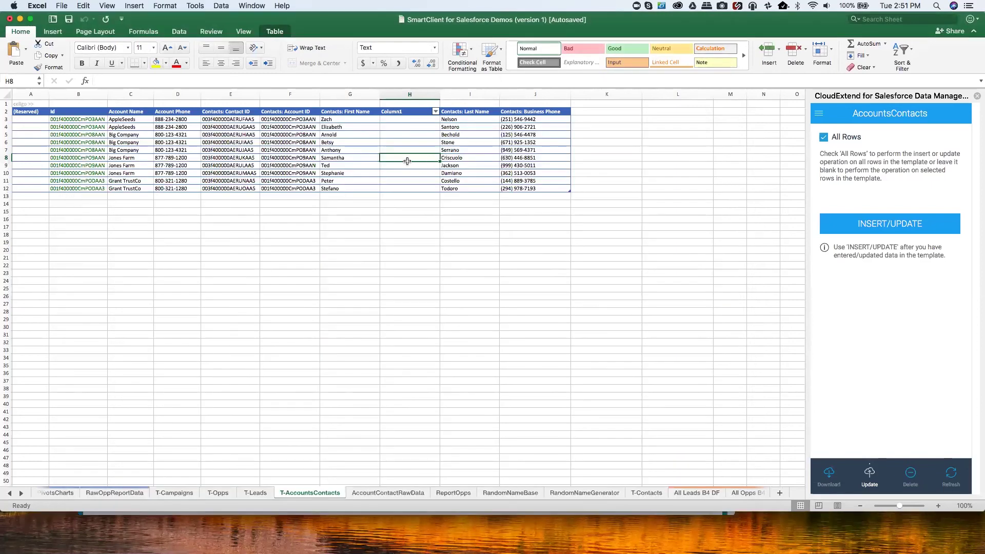
left_click(408, 135)
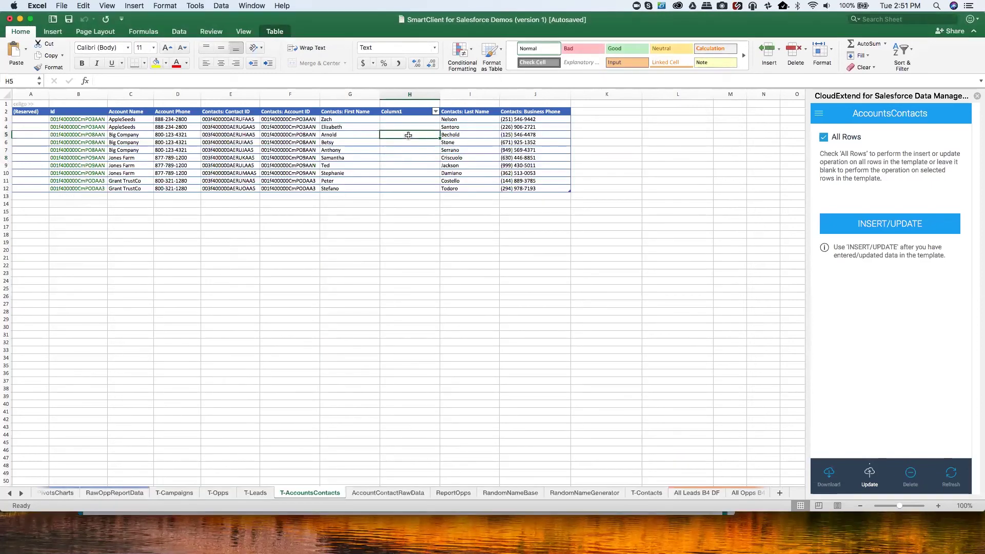
type("Pres")
key("Return")
type("VP")
key("Return")
type("Director")
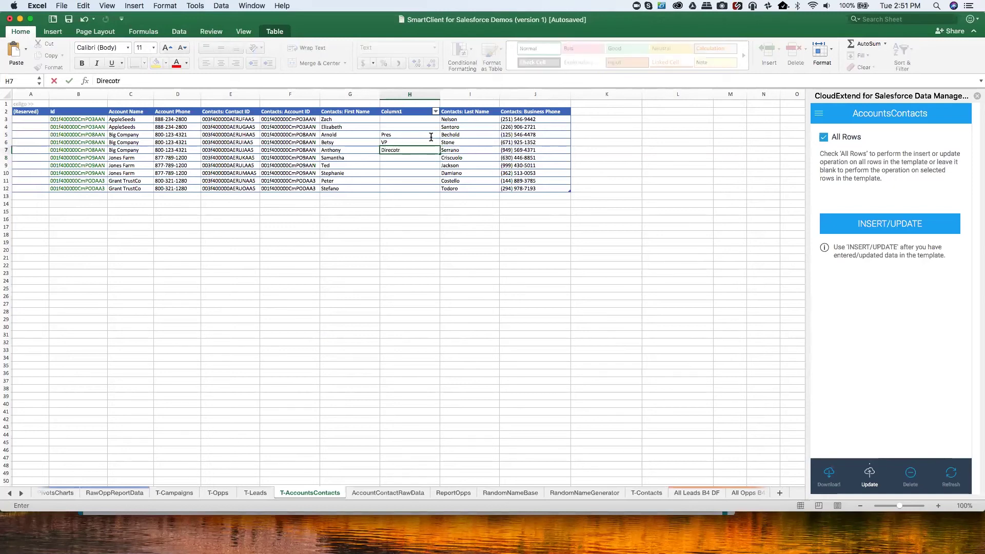
key("Up")
Select the titles in H5:H7 and update only the selected rows in Salesforce, with All Rows turned off
left_click_drag(434, 133, 431, 149)
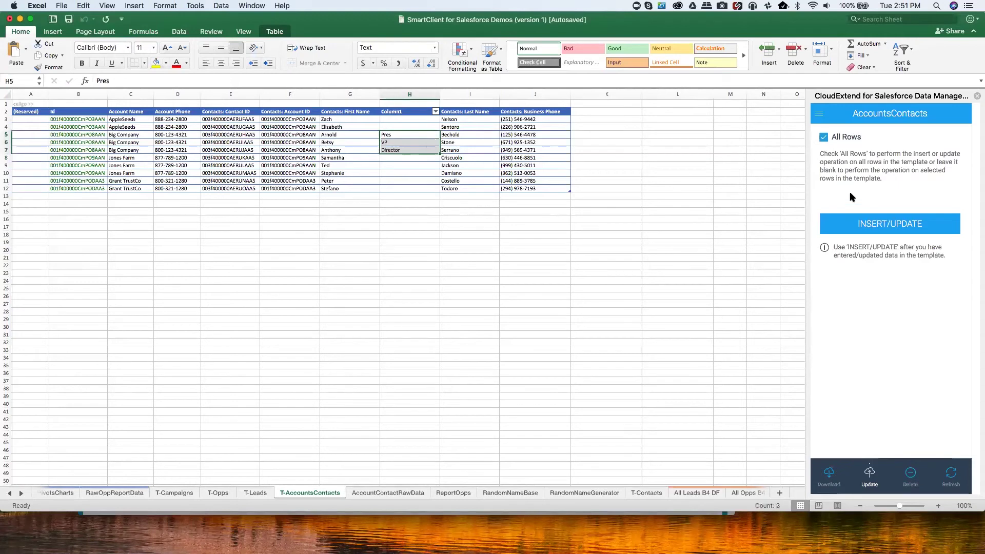
left_click(826, 139)
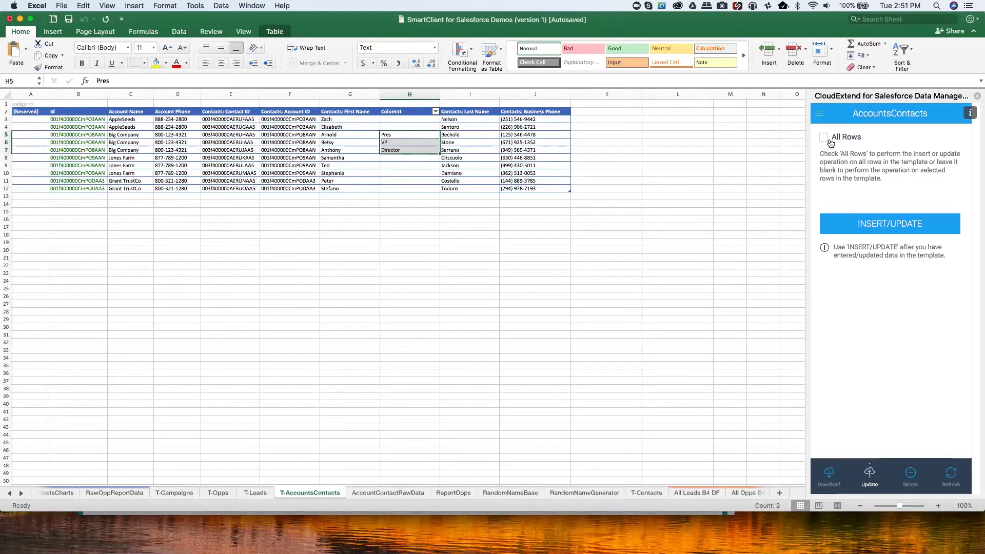
left_click(867, 225)
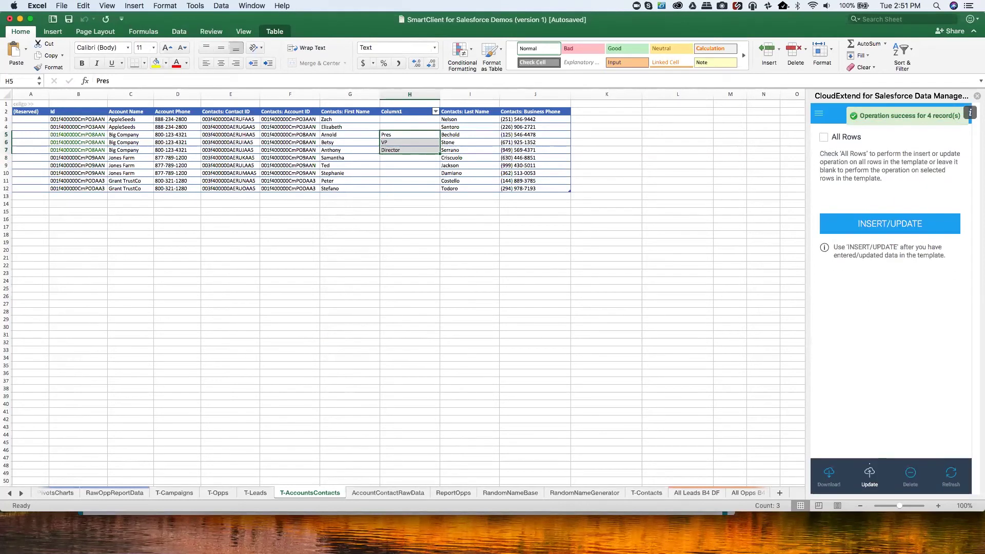
Switch to Chrome, reload the Big Company account, examine the titles of its contacts, and return to Excel
key("super+Tab")
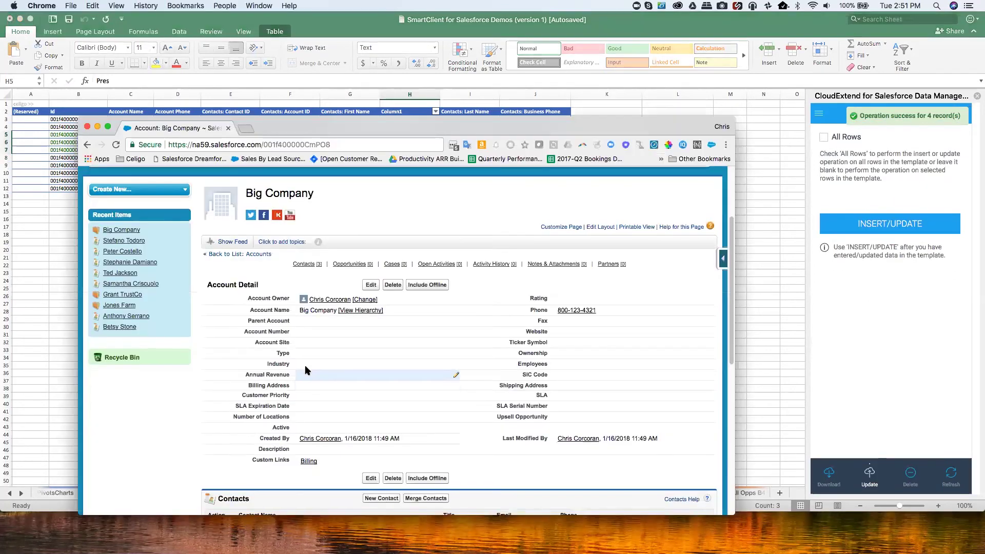
scroll(304, 365, "down", 5)
scroll(280, 303, "up", 5)
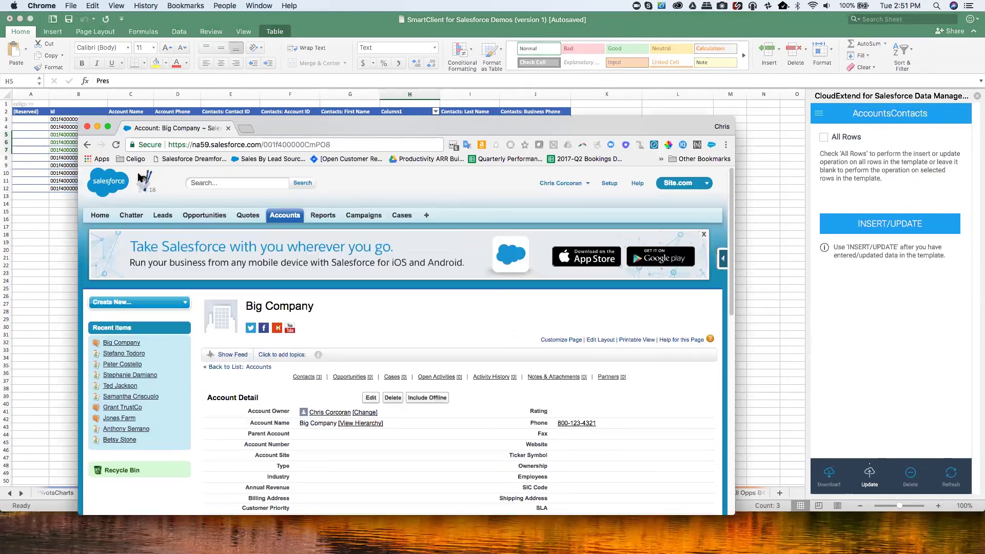
left_click(116, 145)
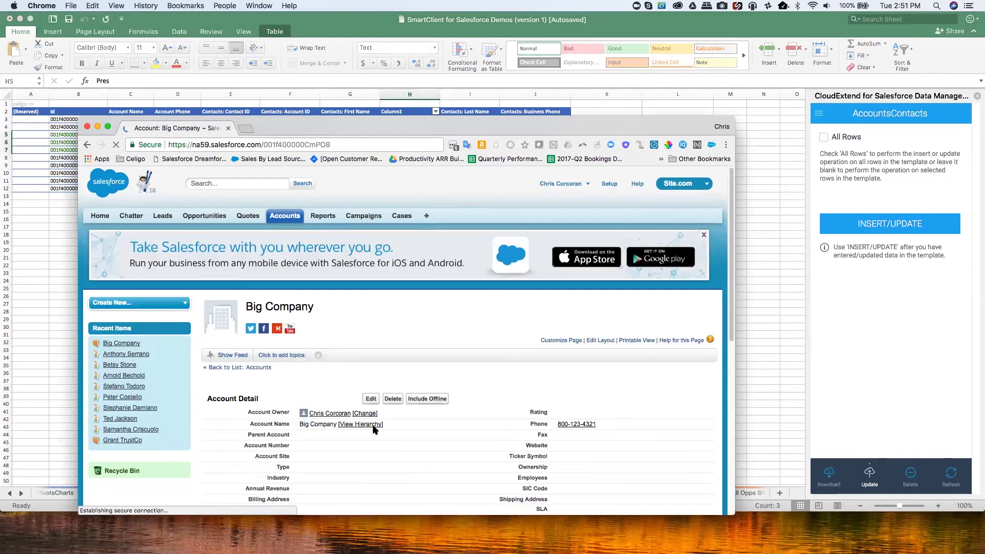
scroll(373, 425, "down", 3)
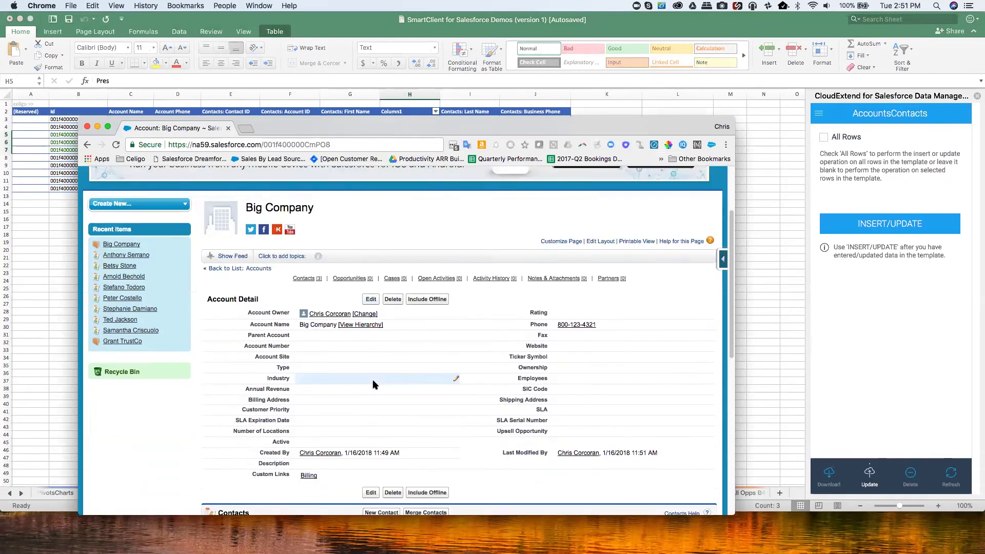
scroll(373, 384, "down", 8)
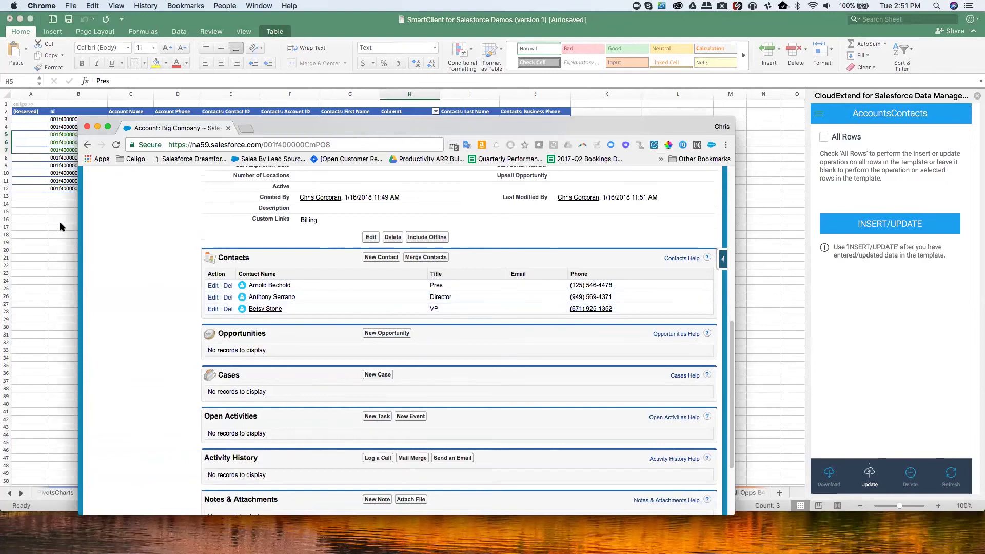
left_click(70, 166)
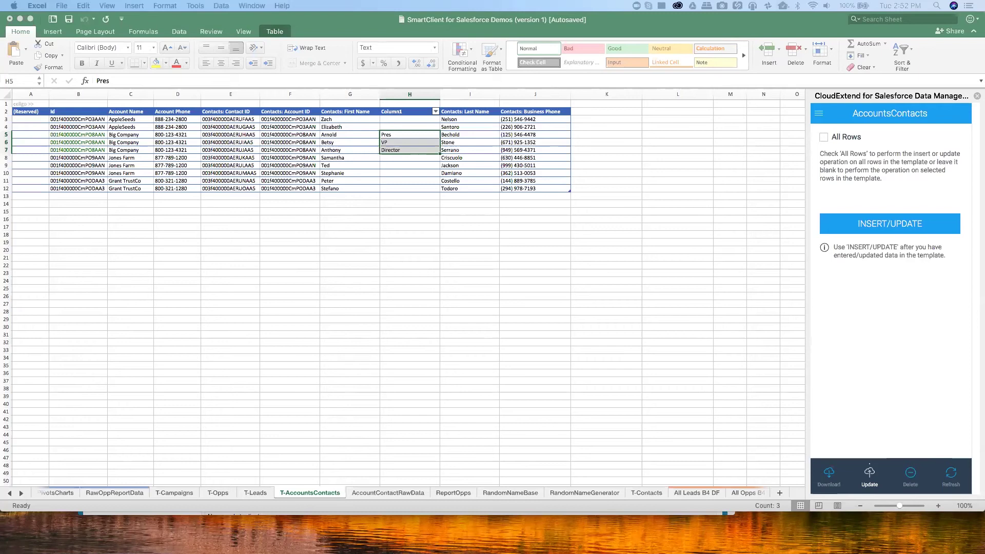
left_click(302, 37)
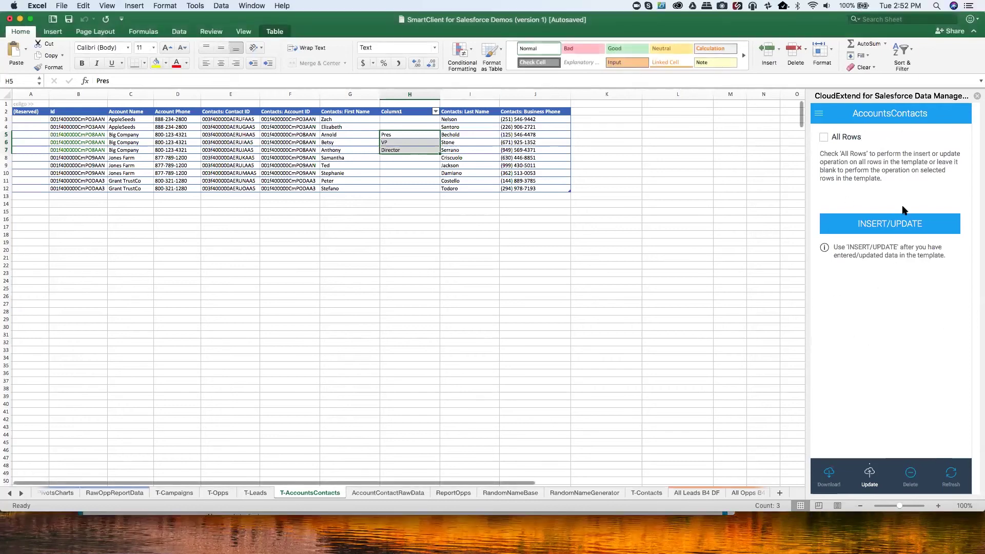
left_click(179, 151)
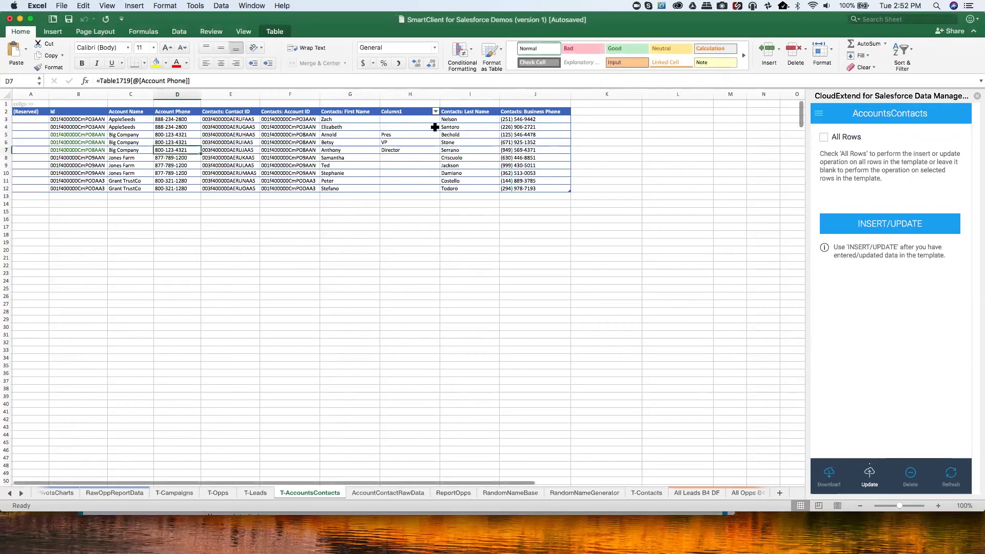
left_click(368, 143)
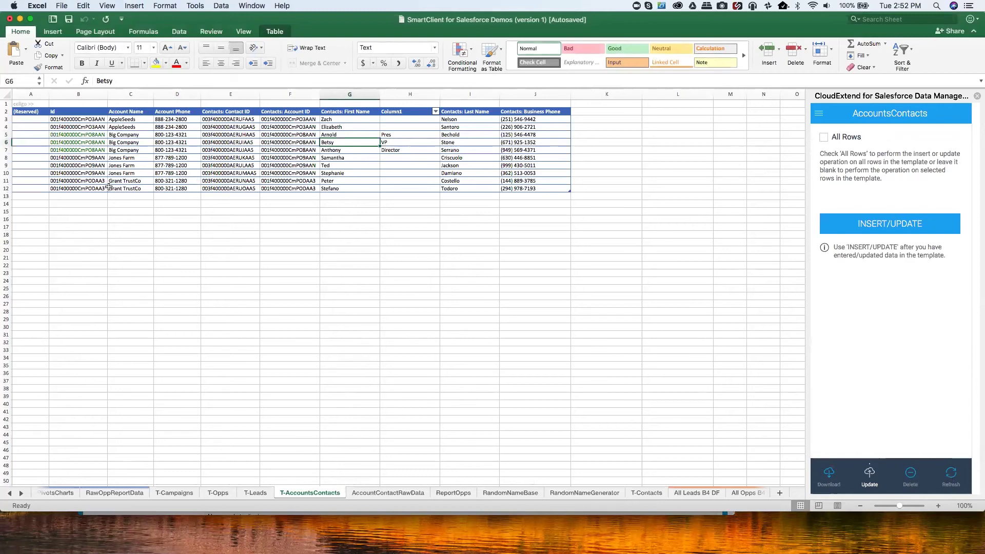
left_click(82, 119)
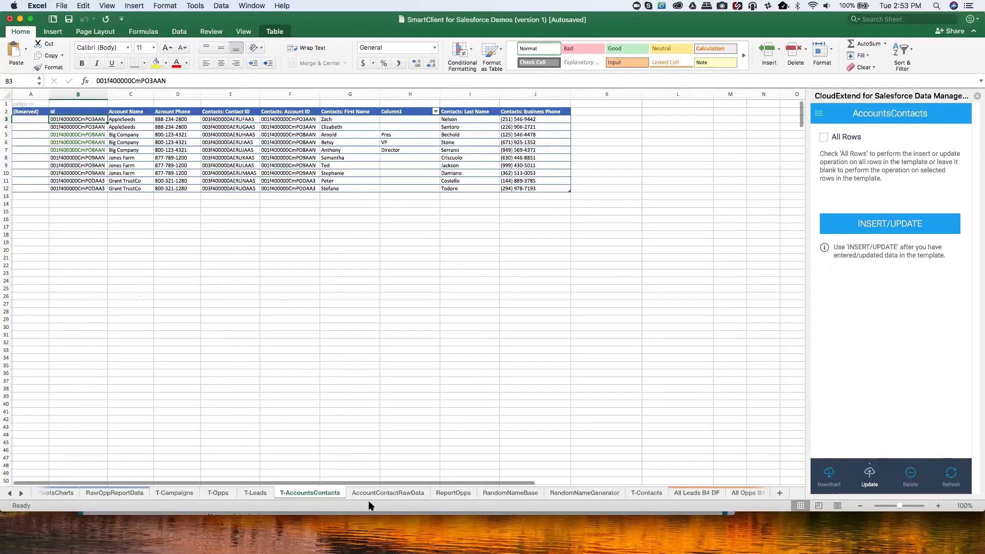
Open the T-Leads sheet, start a new download filter for its LeadsTest1 template, and examine the filter's query text
left_click(246, 493)
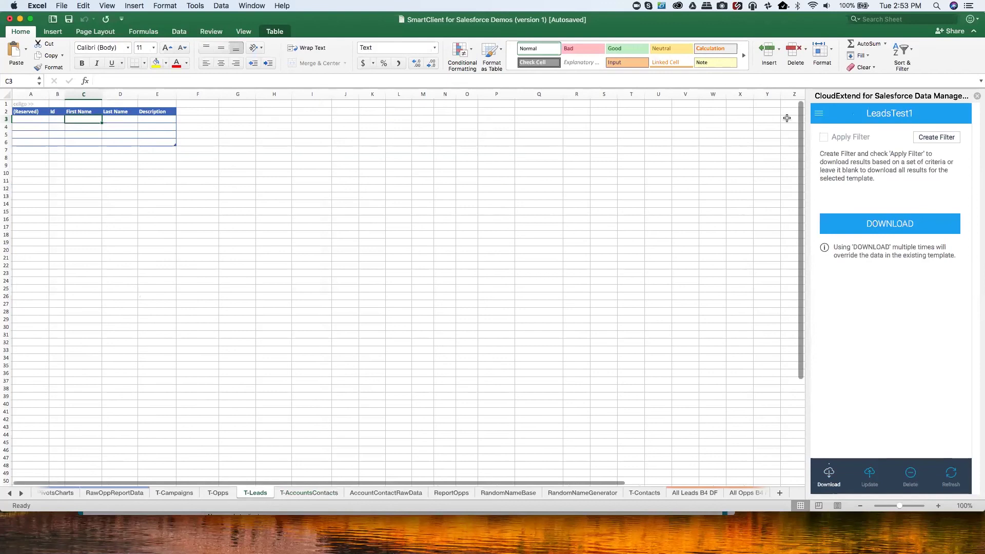
left_click(818, 114)
left_click(866, 108)
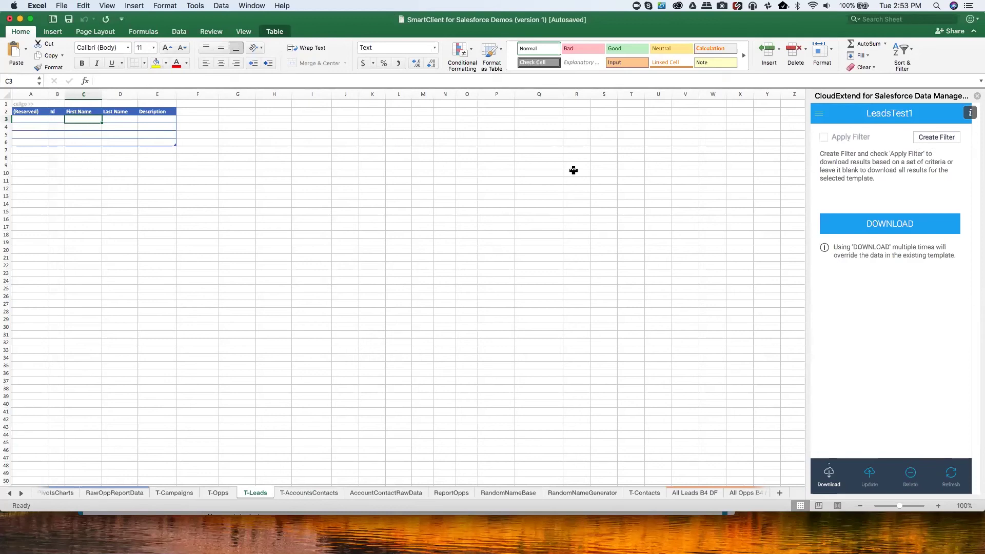
left_click(934, 144)
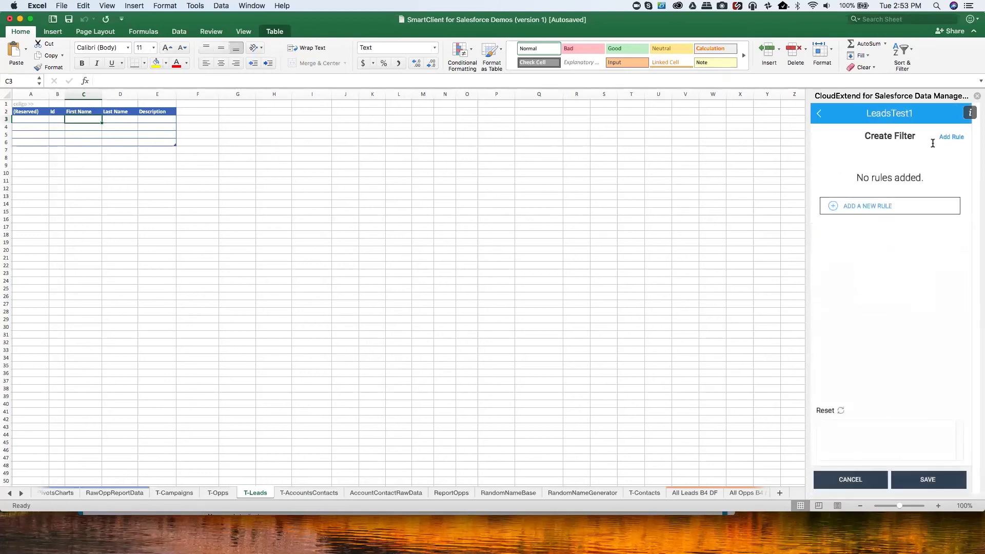
left_click(876, 434)
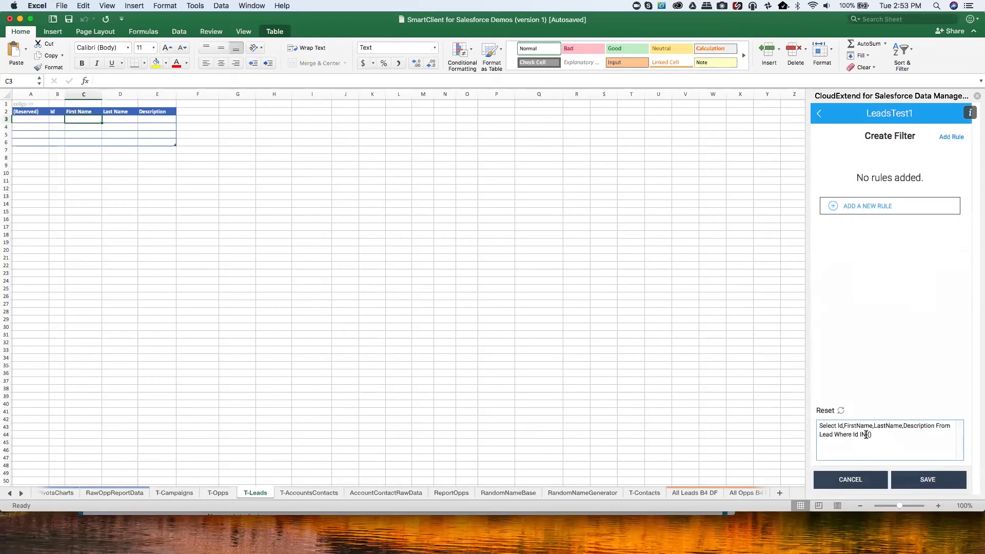
Add a filter rule on the Lead object's State/Province field
left_click(833, 208)
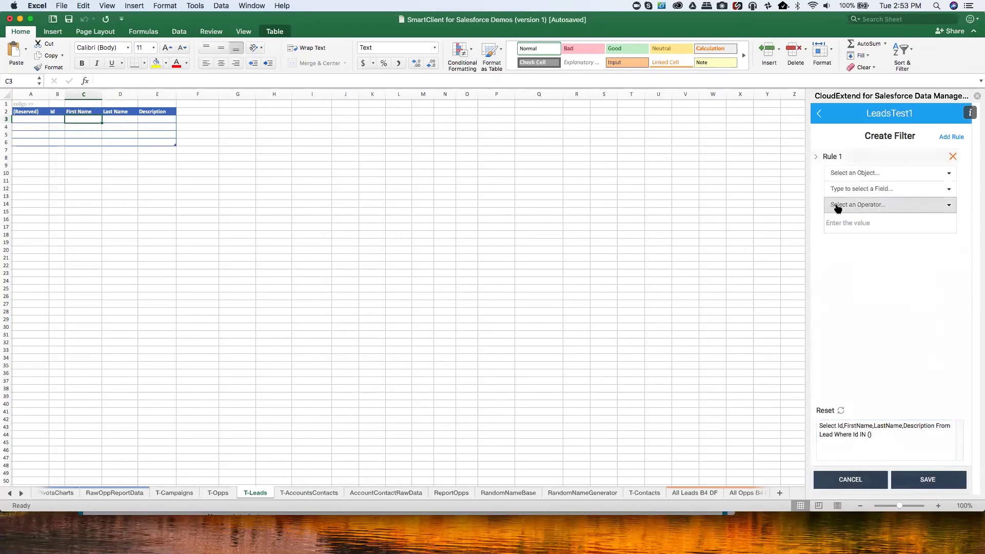
left_click(903, 174)
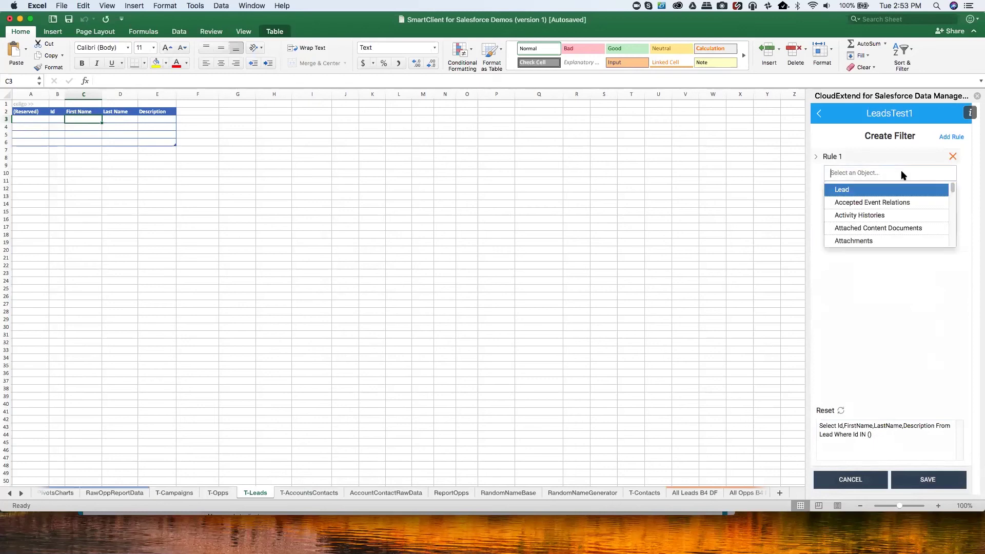
left_click(872, 191)
left_click(872, 190)
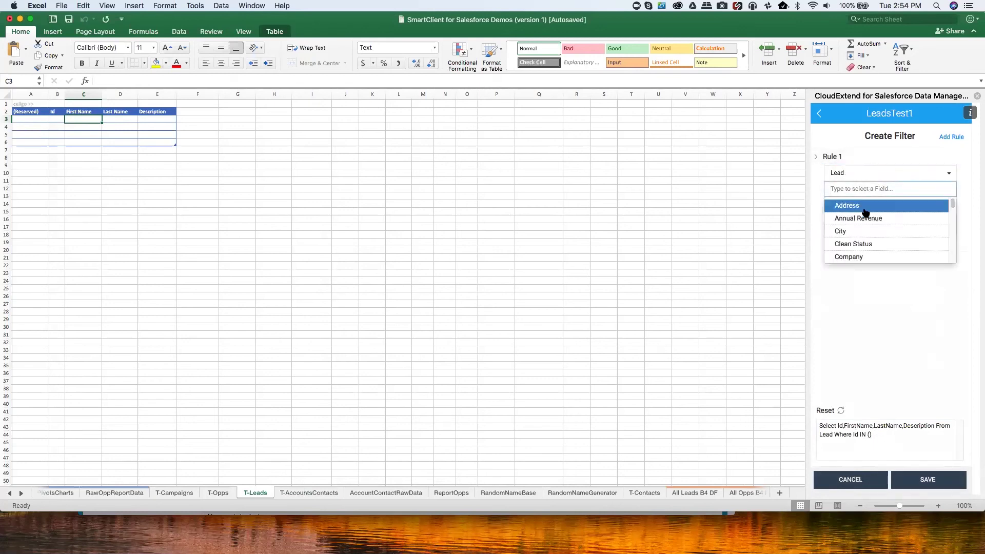
scroll(859, 237, "down", 2)
scroll(859, 237, "down", 8)
scroll(858, 239, "down", 5)
left_click(856, 247)
Complete the rule with the operator equals to and the value CA, and save the filter
left_click(862, 205)
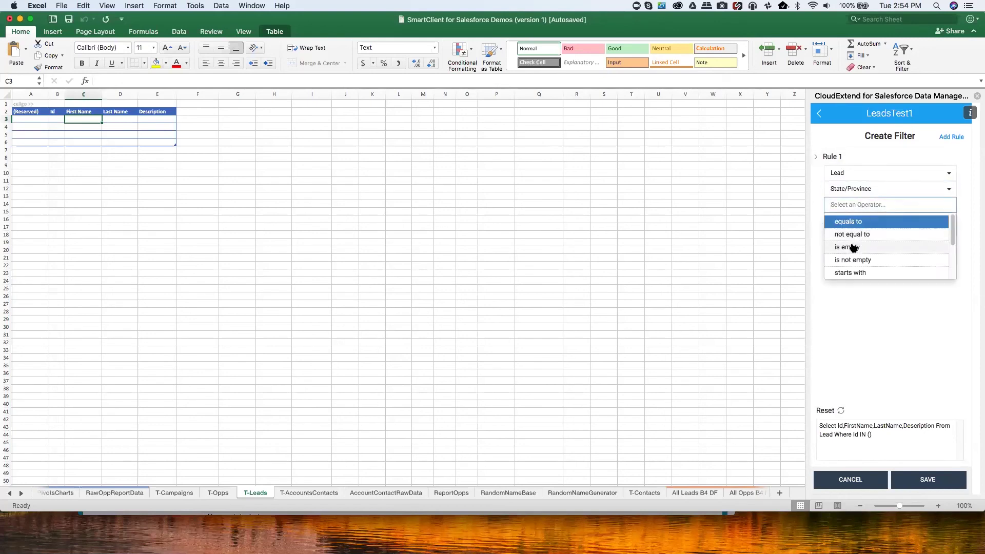
left_click(861, 222)
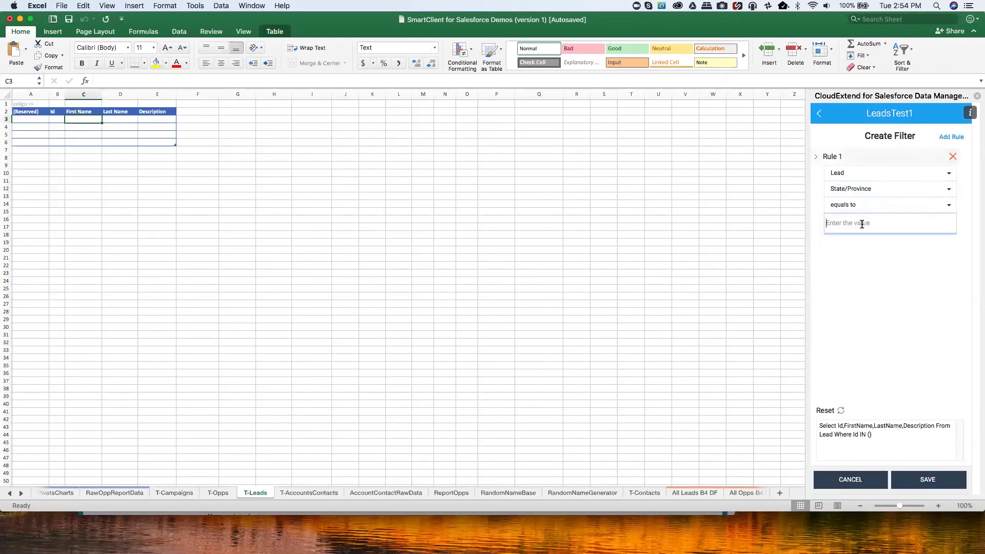
type("CA")
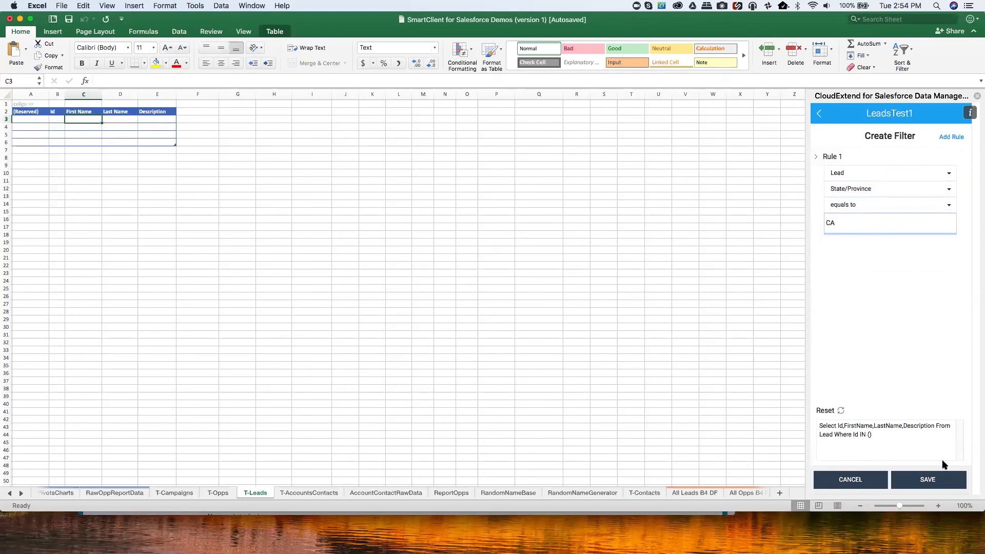
left_click(875, 260)
left_click(918, 479)
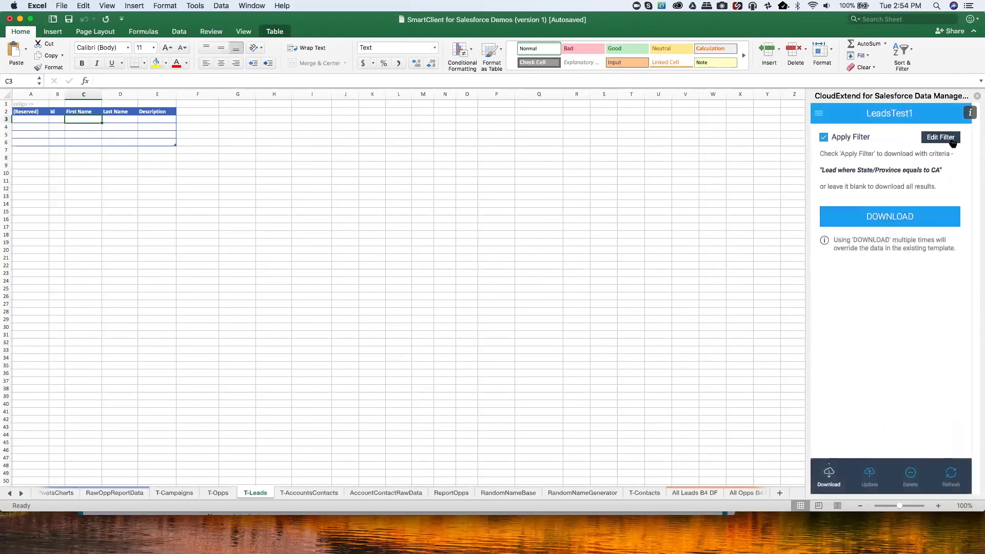
Reopen the lead filter, try changing the state in its query text to CT, and leave the filter without saving
left_click(952, 141)
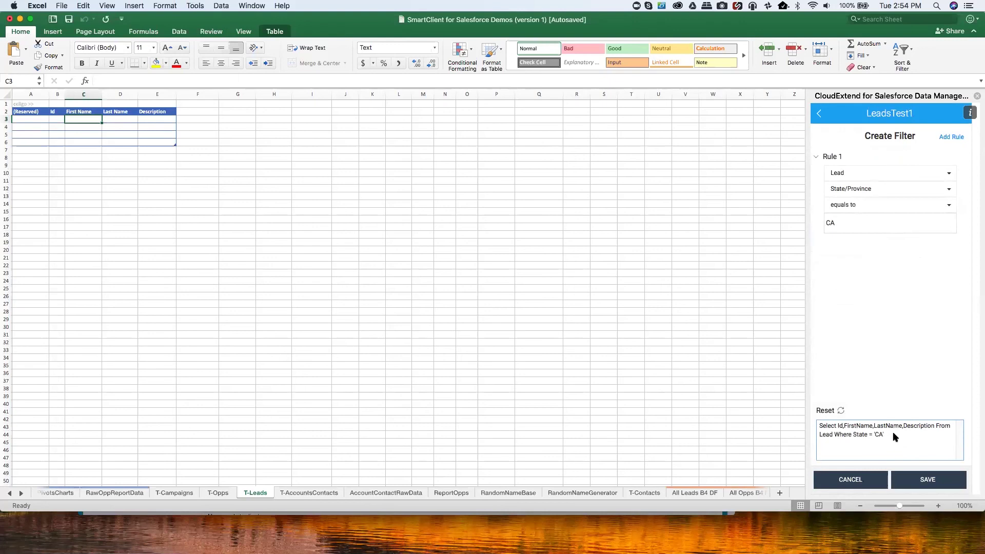
left_click(884, 435)
key("BackSpace")
key("BackSpace")
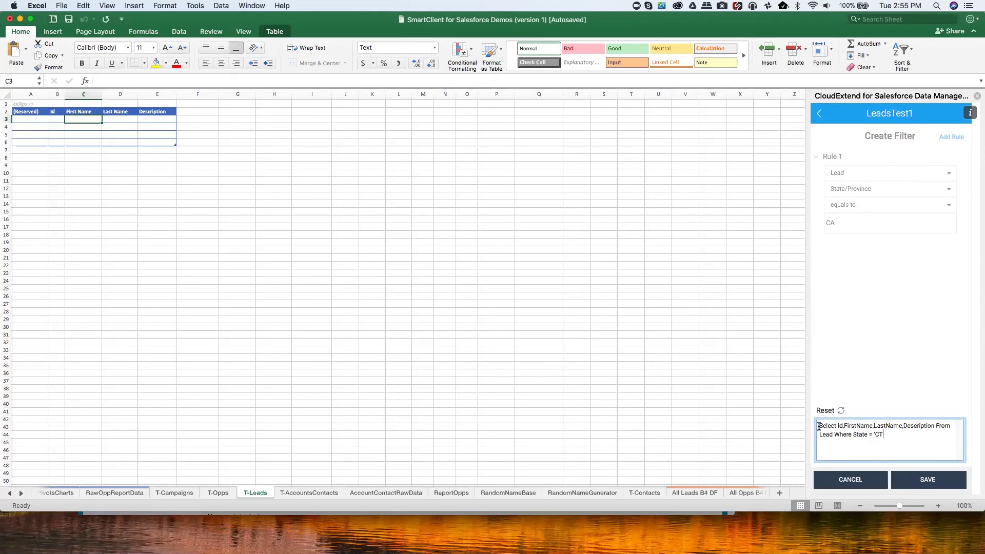
left_click(841, 411)
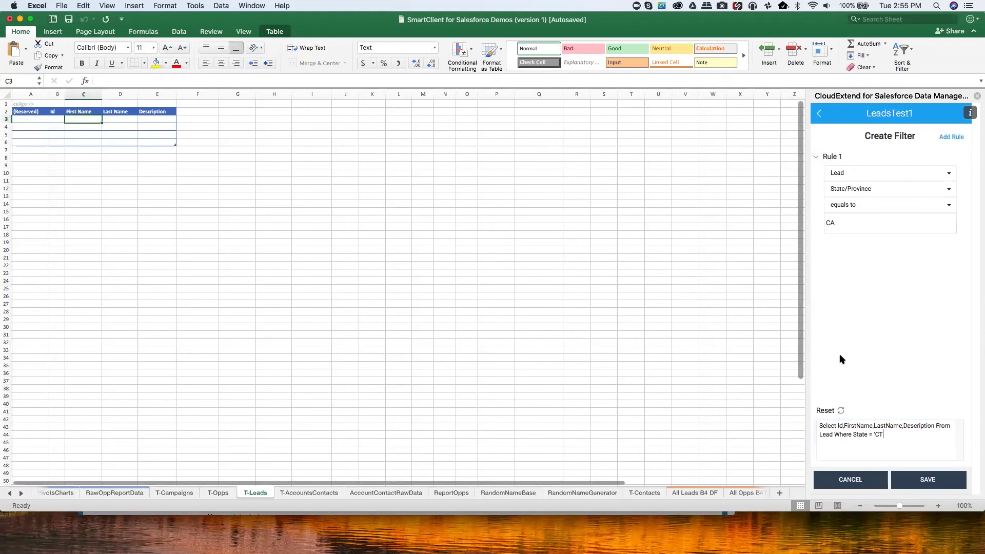
left_click(823, 119)
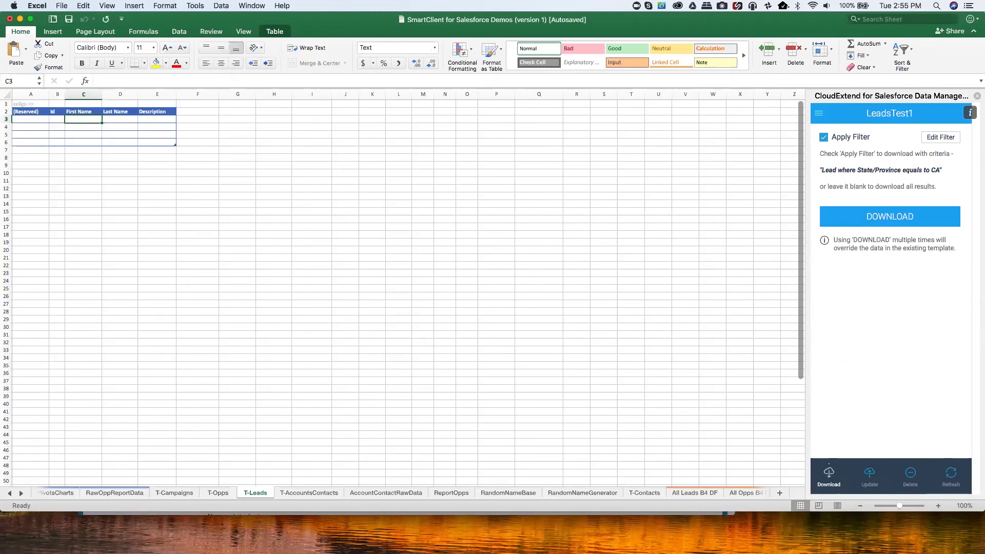